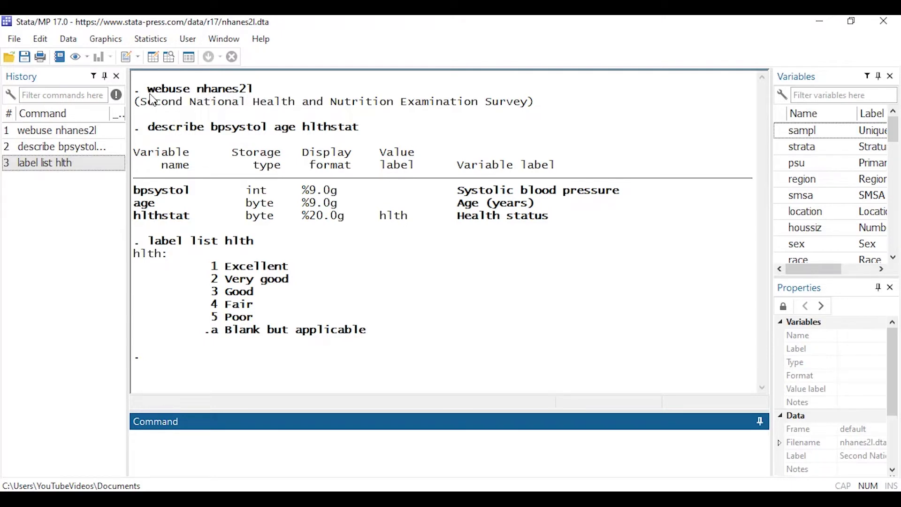
- Highlight the webuse nhanes2l command and the variable names bpsystol, age and hlthstat in the results output
drag(140, 90, 254, 97)
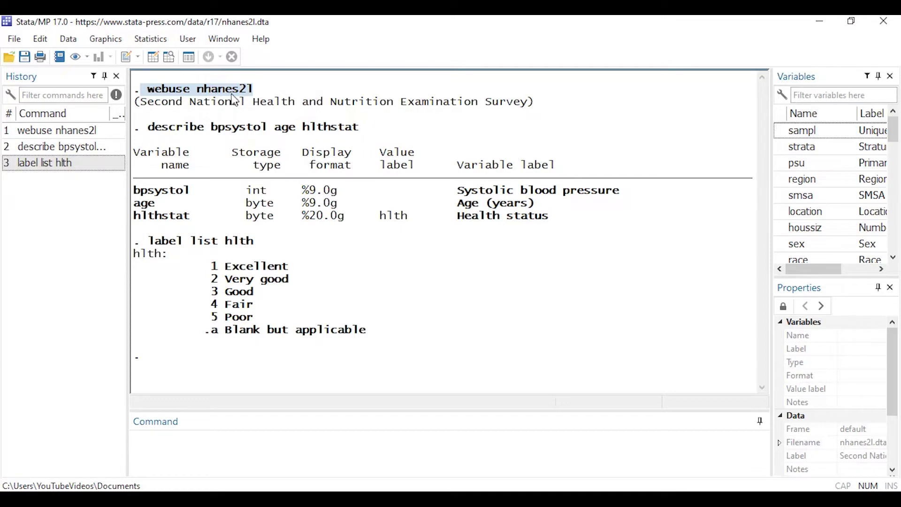
click(259, 100)
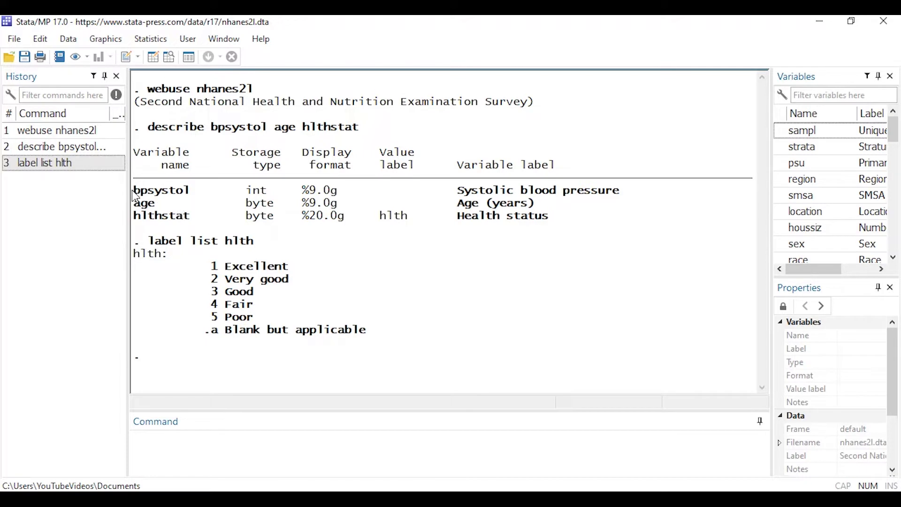
drag(133, 191, 184, 184)
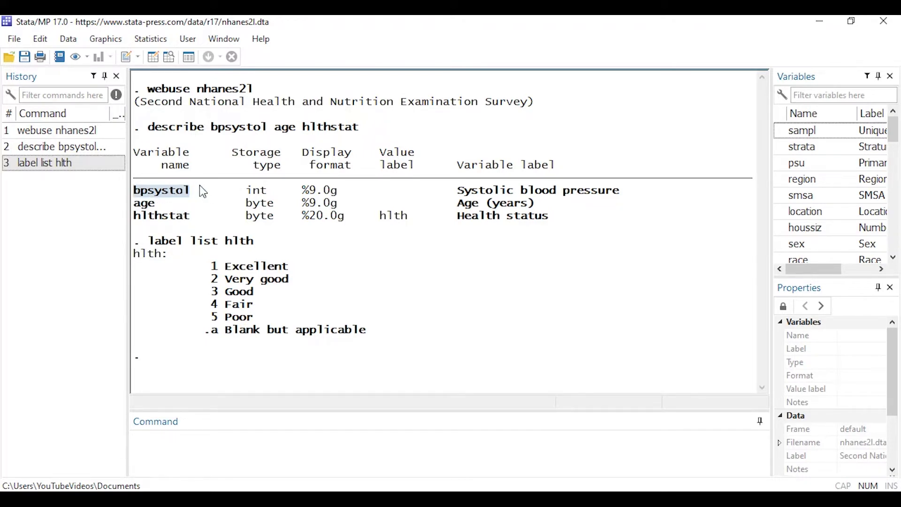
drag(135, 203, 153, 205)
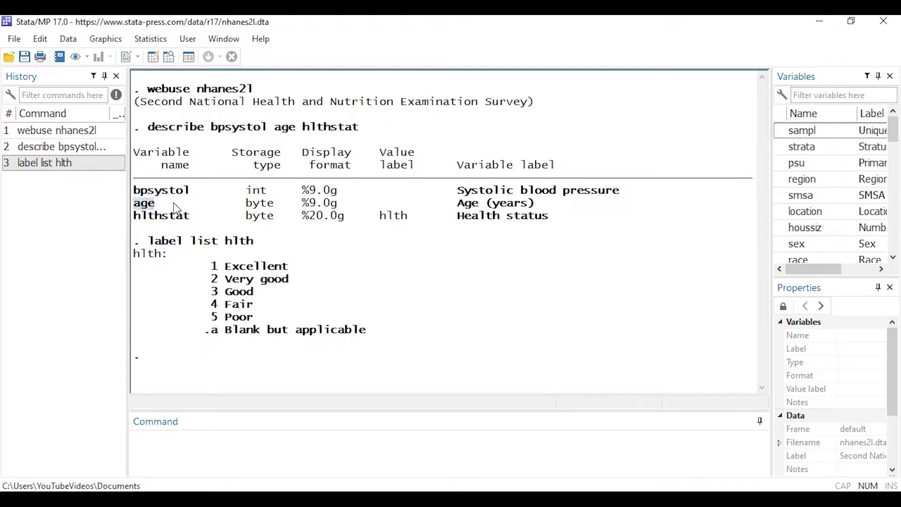
drag(135, 216, 173, 224)
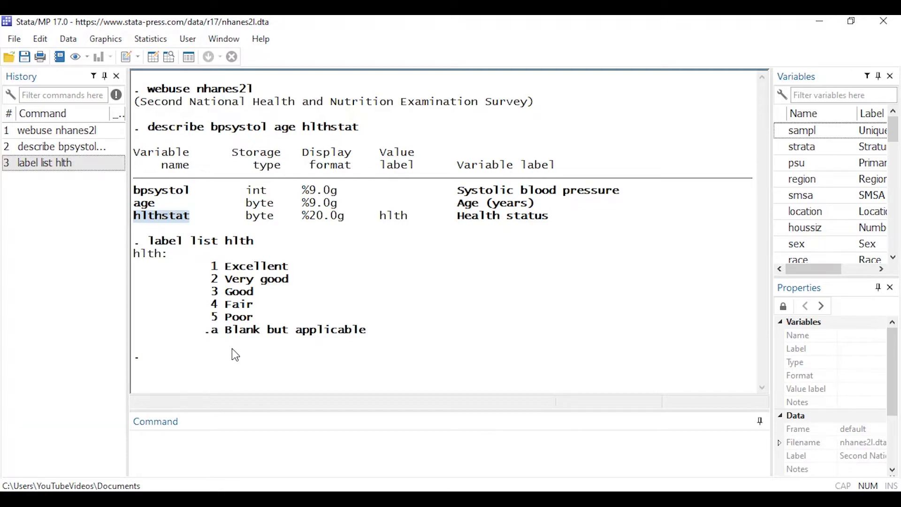
- Start a linear regression model with bpsystol as the dependent variable
click(139, 41)
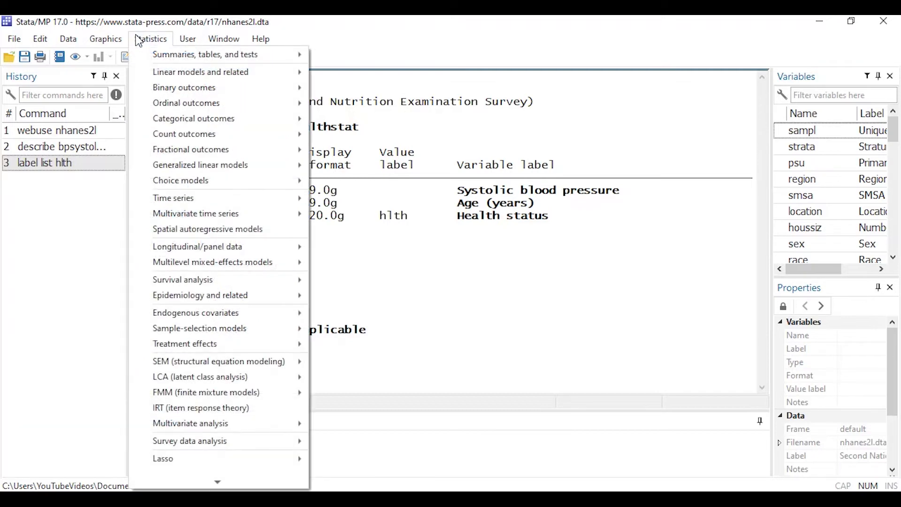
mouse_move(150, 74)
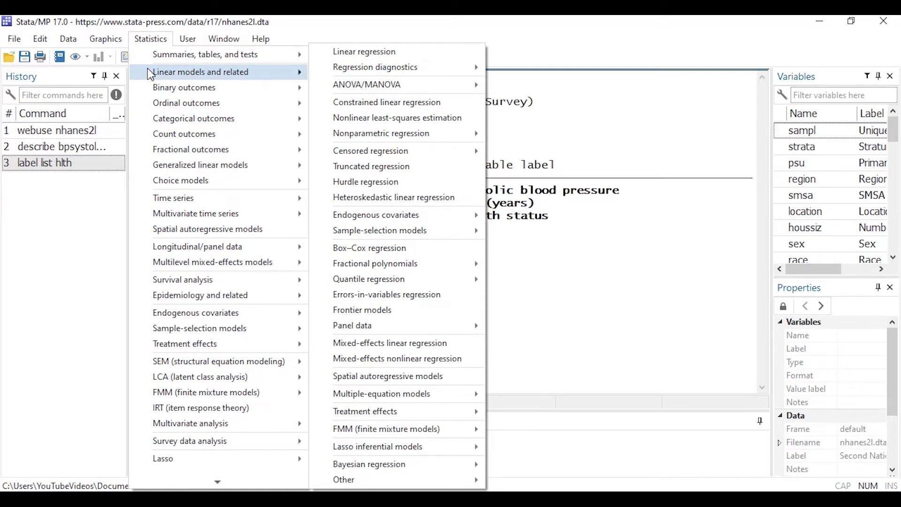
click(322, 52)
drag(479, 112, 585, 50)
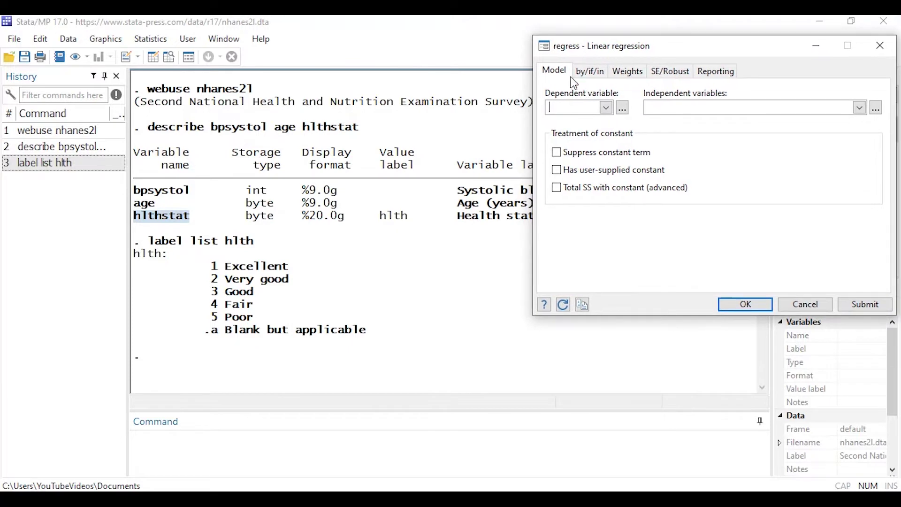
click(607, 108)
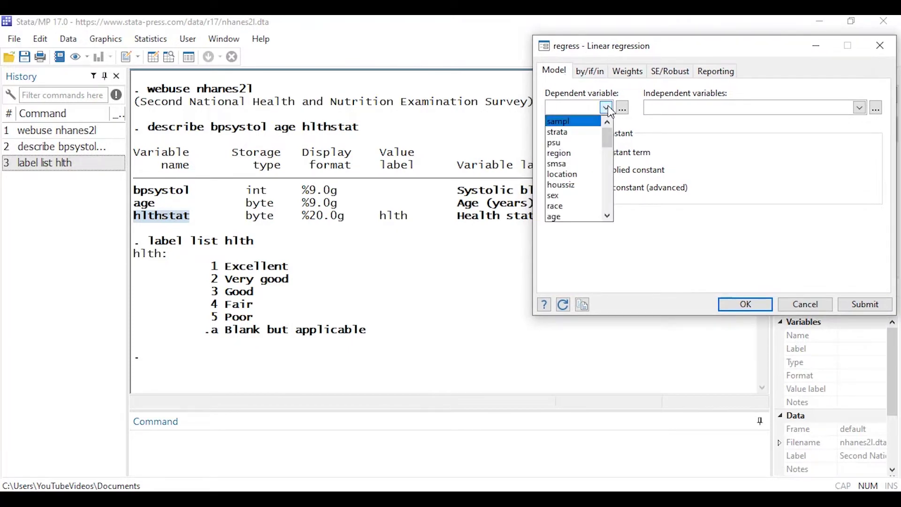
drag(607, 135, 611, 151)
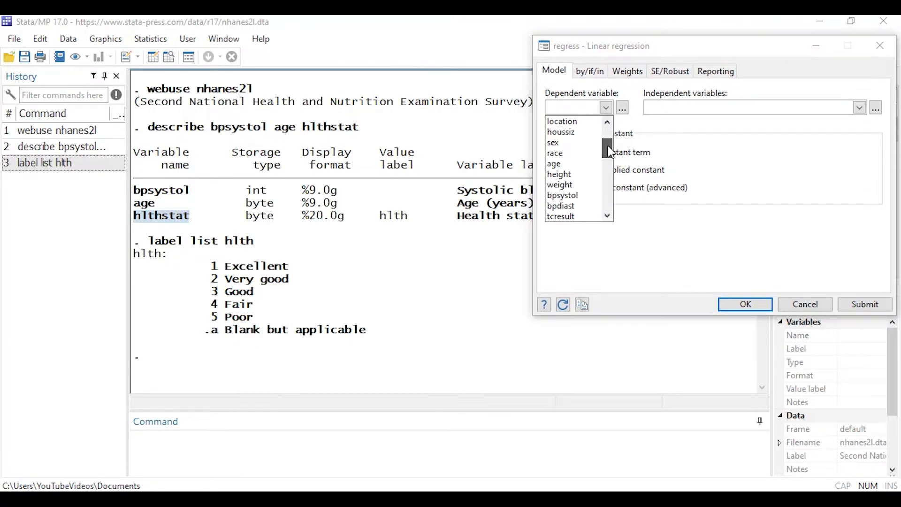
click(587, 200)
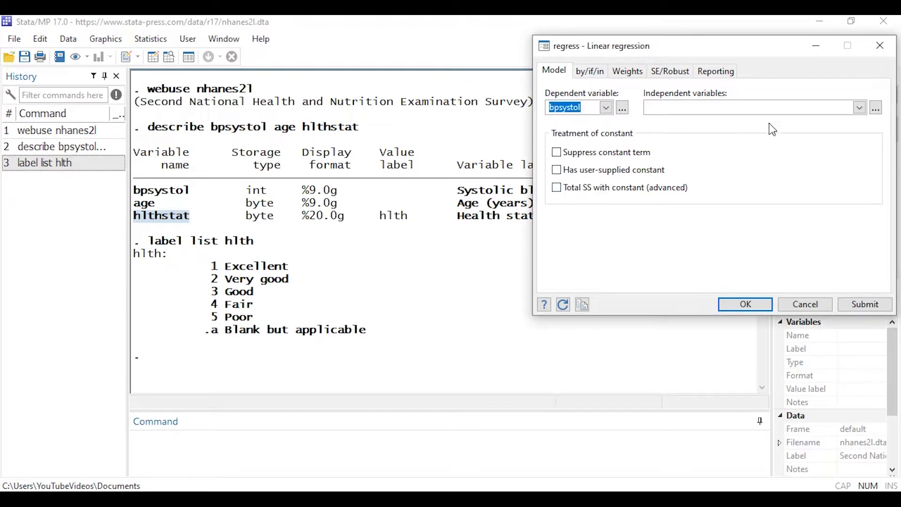
- Add hlthstat to the independent variables as a main-effect factor variable and run the regression while keeping its dialog open
click(877, 109)
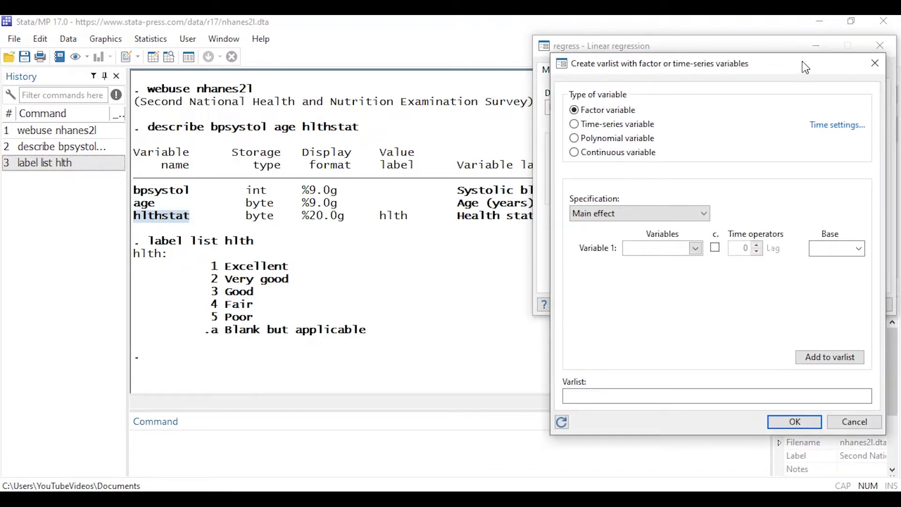
drag(805, 67, 809, 54)
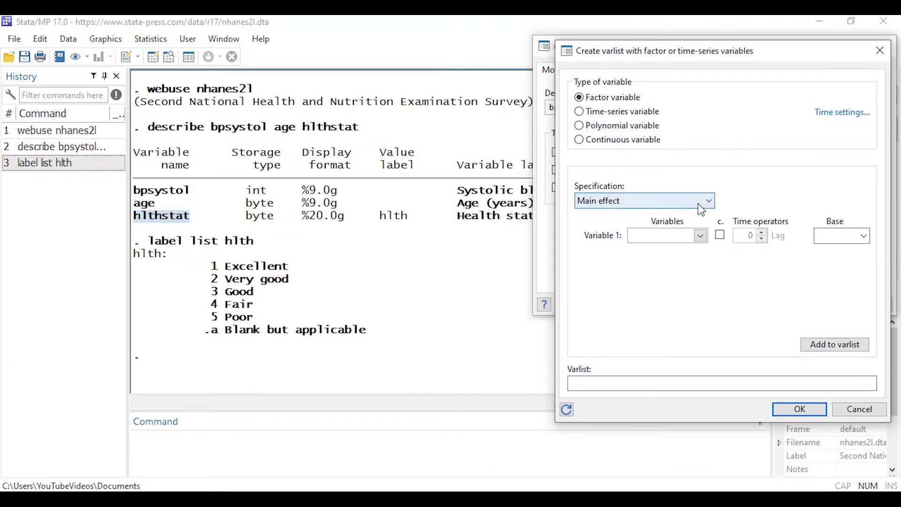
click(701, 236)
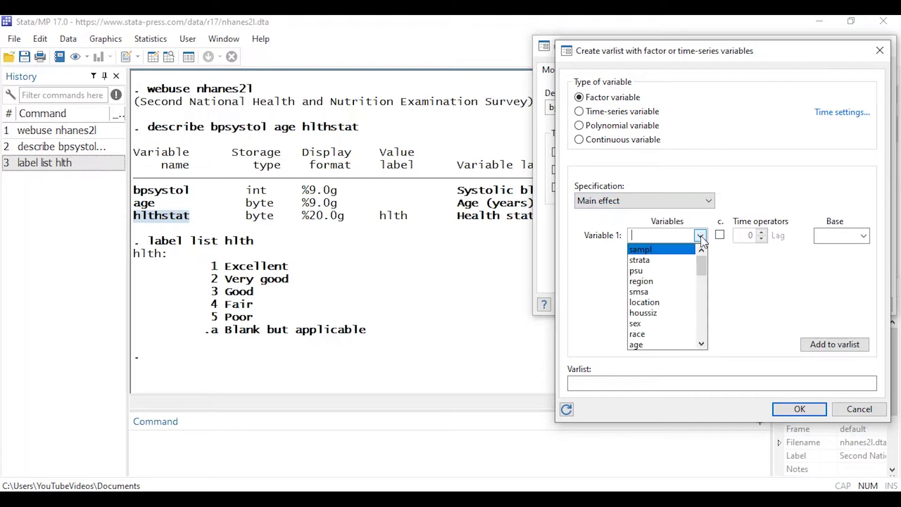
drag(702, 261, 702, 299)
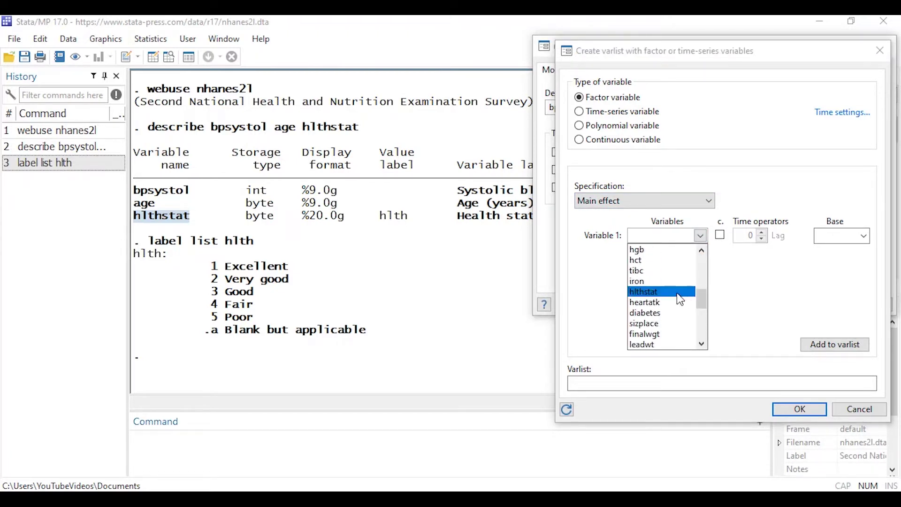
click(681, 293)
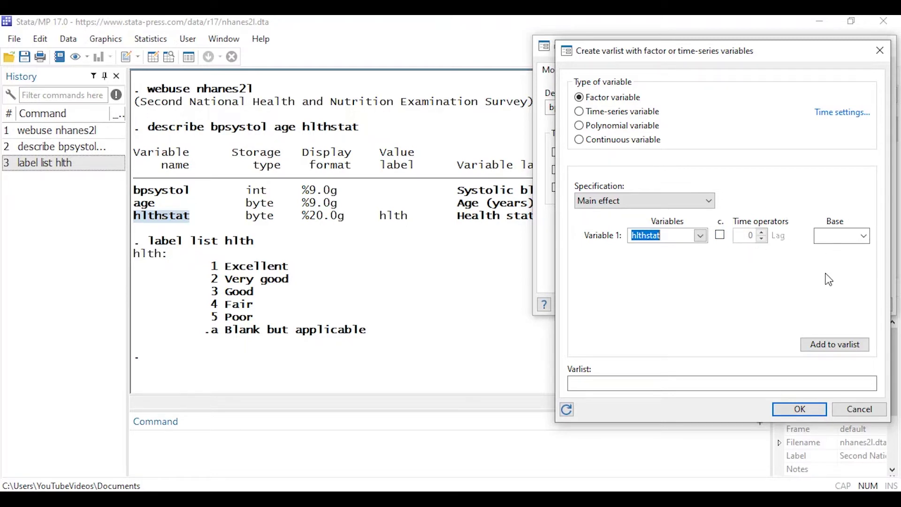
click(821, 345)
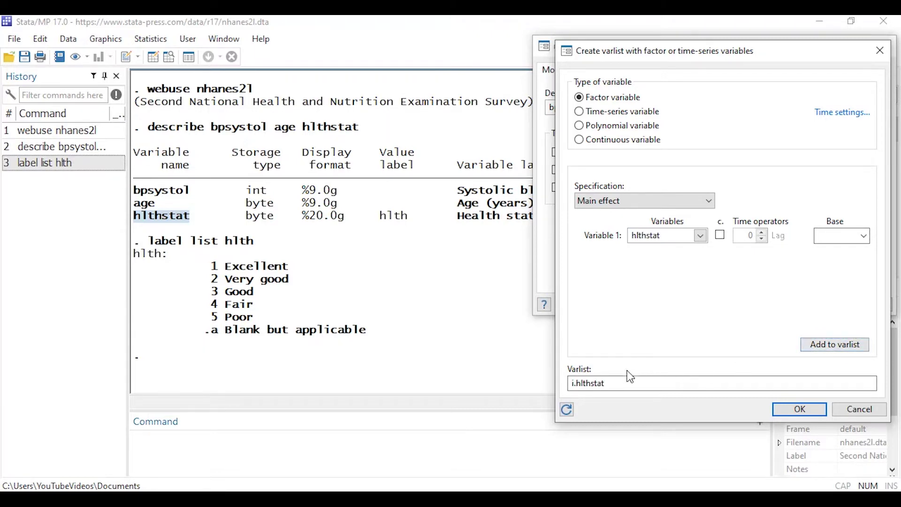
click(801, 410)
click(866, 305)
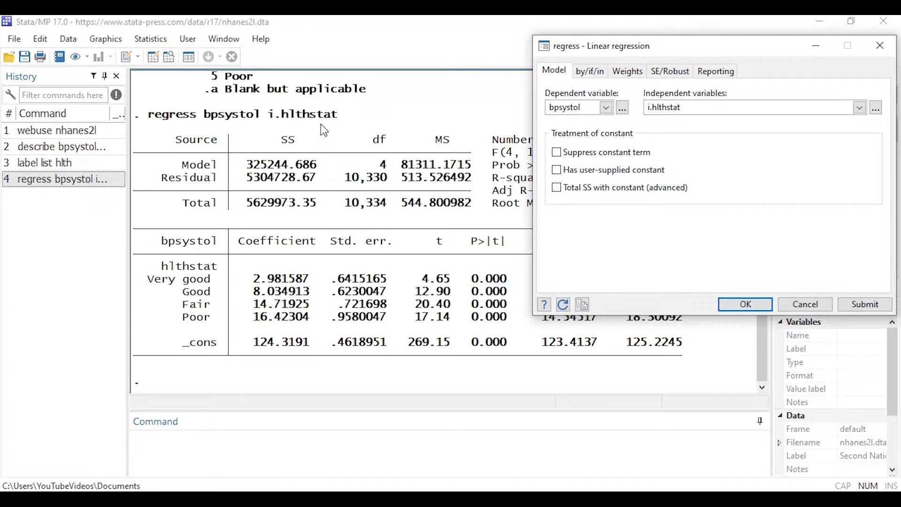
- Add age to the independent variables as a continuous main effect alongside i.hlthstat and run the regression again
click(876, 108)
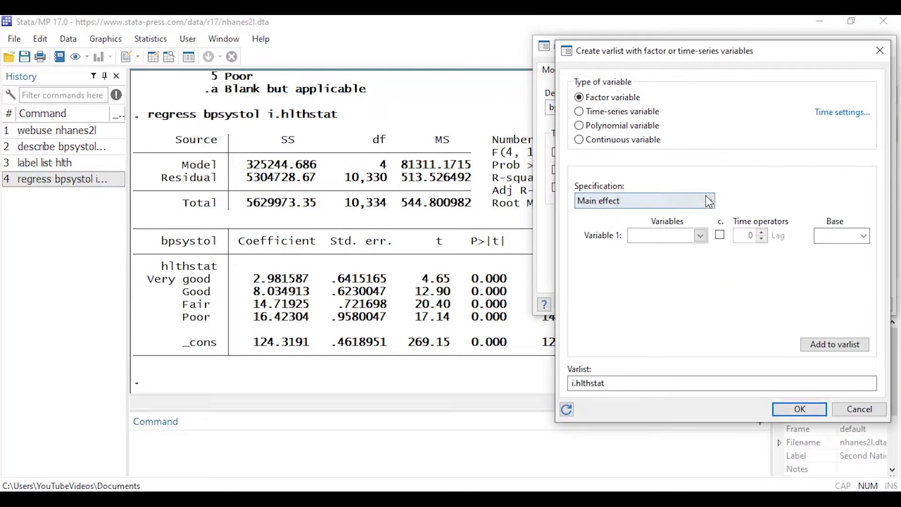
click(701, 236)
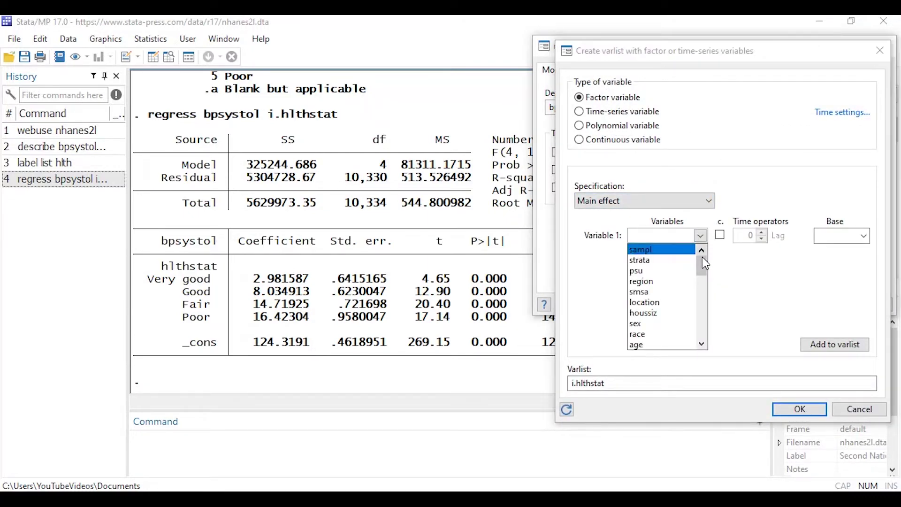
drag(702, 262, 706, 271)
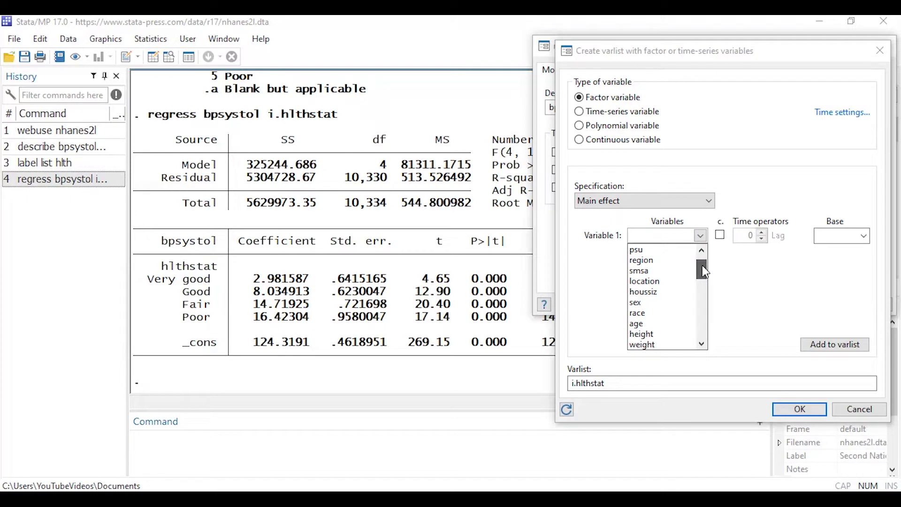
click(676, 324)
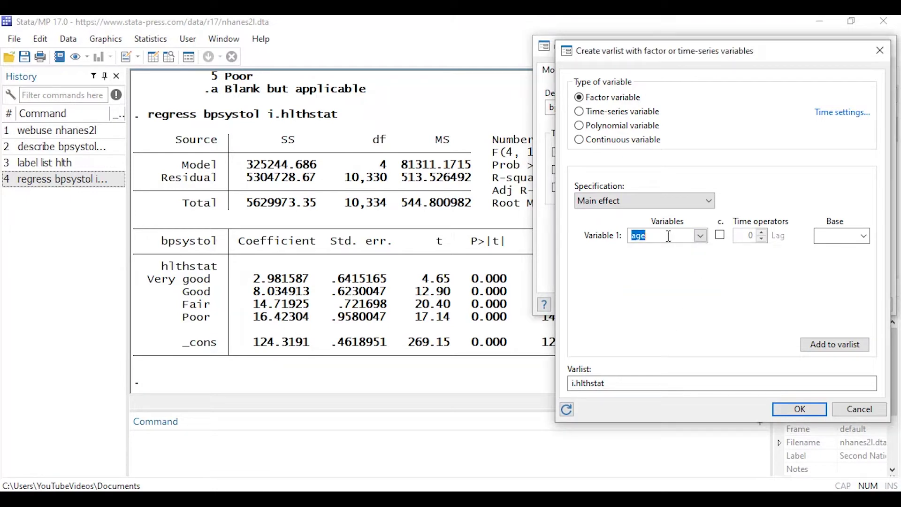
click(721, 235)
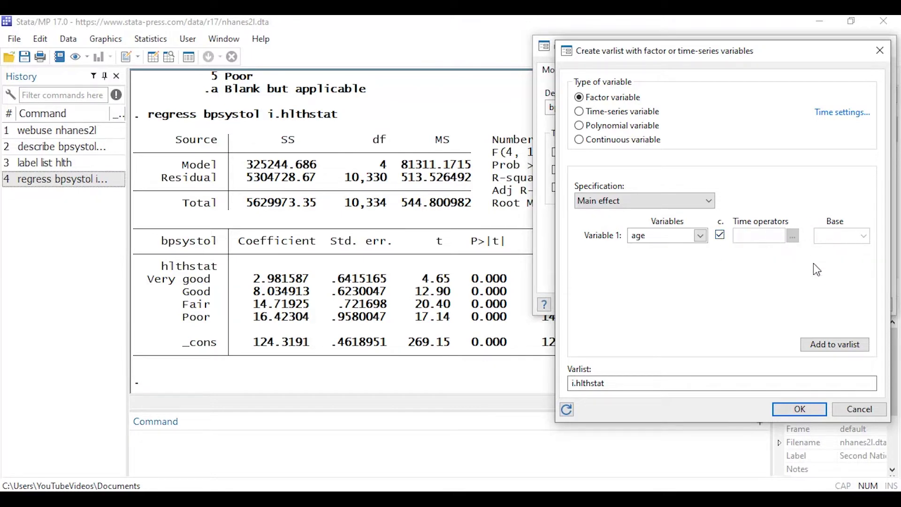
click(831, 346)
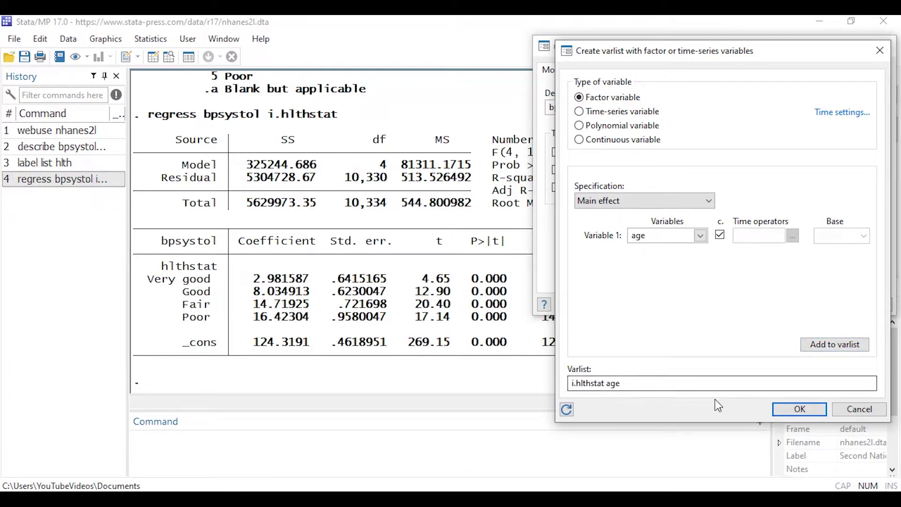
click(803, 412)
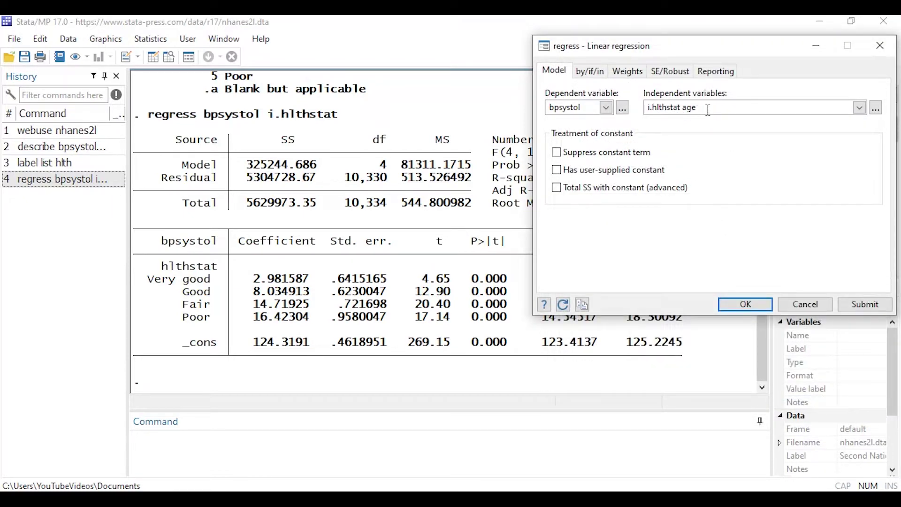
click(881, 308)
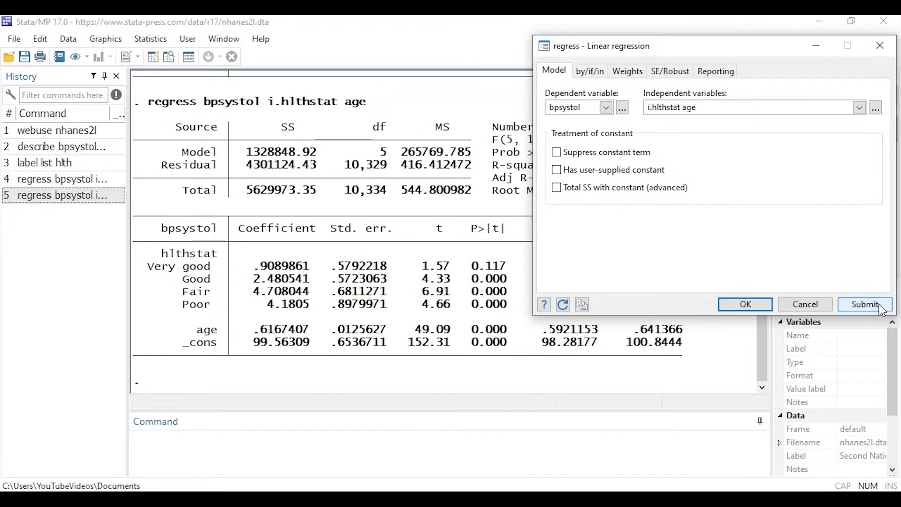
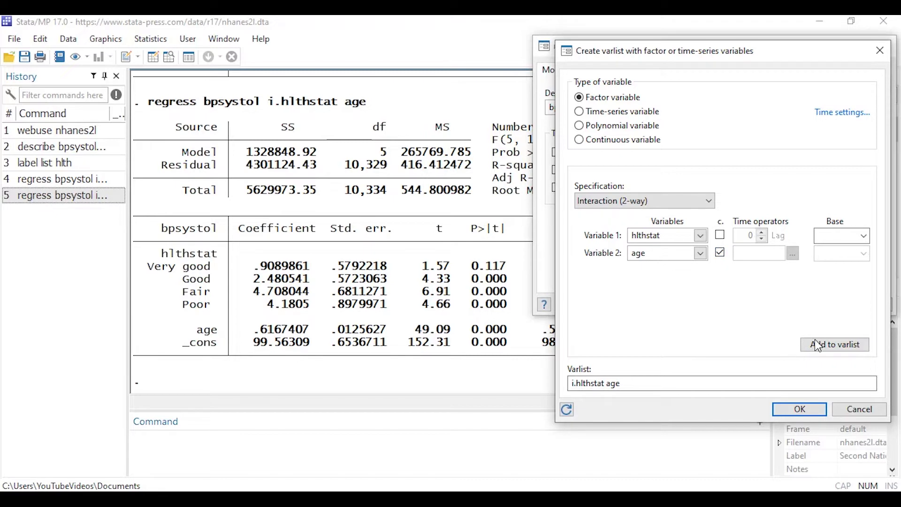
- Add the two-way interaction hlthstat#c.age to the independent variables and run the regression with it
click(826, 346)
click(799, 409)
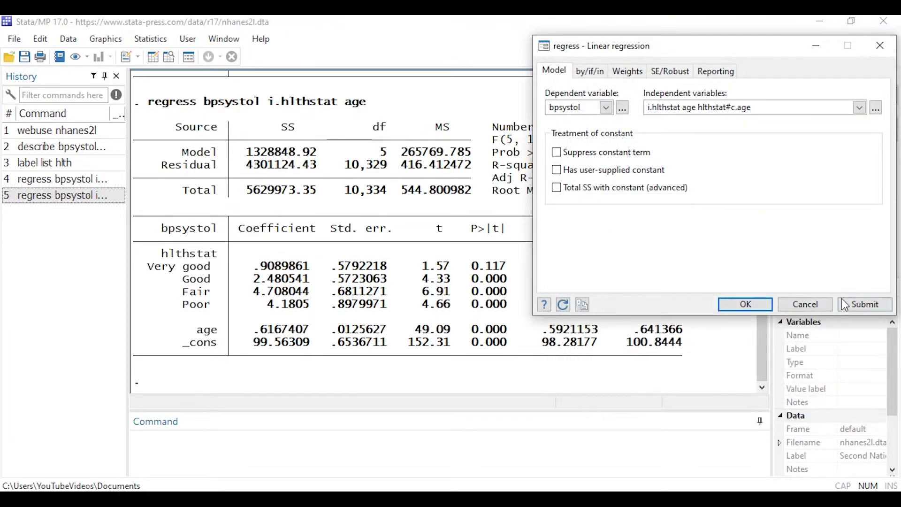
click(863, 306)
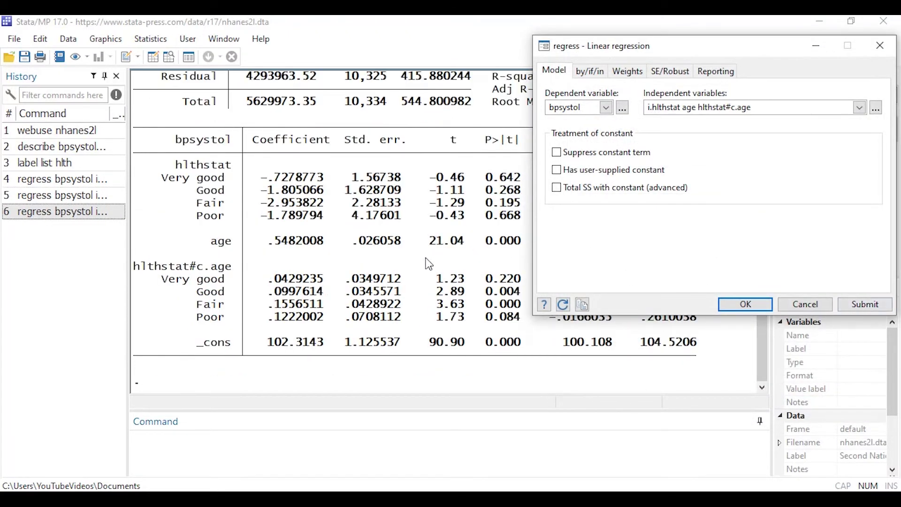
scroll(421, 268, up, 2)
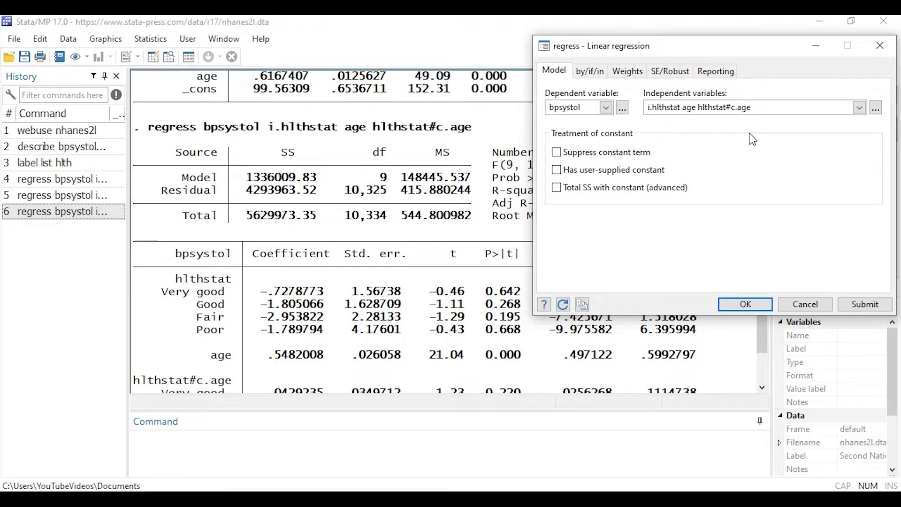
- Clear the regression's independent variables and empty the varlist in the factor-variable builder
drag(743, 107, 644, 107)
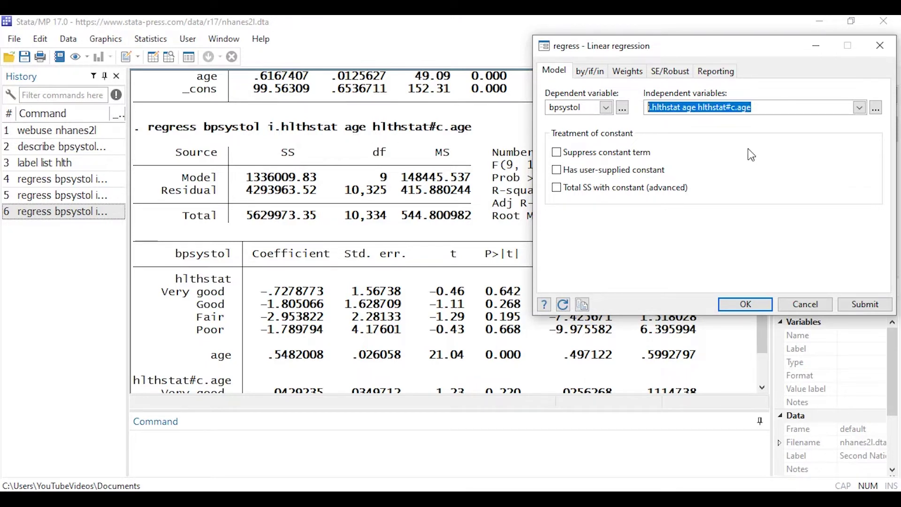
key(Delete)
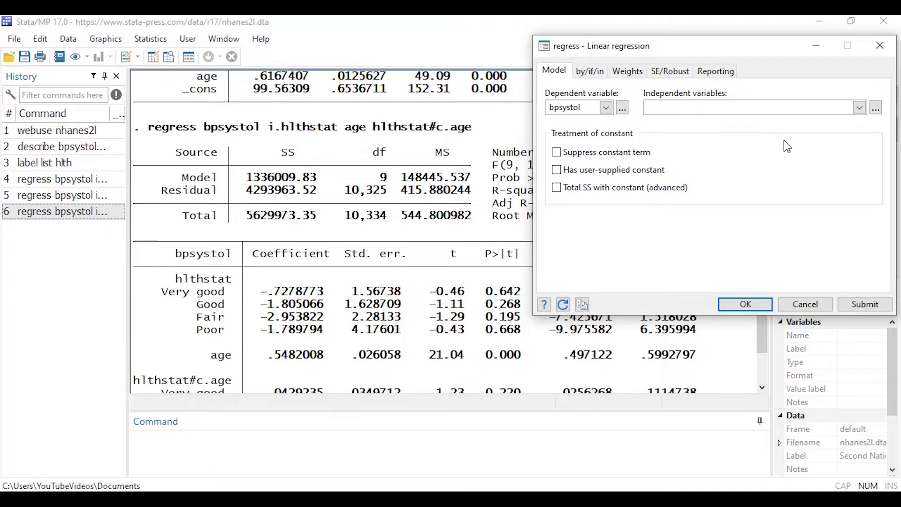
click(876, 107)
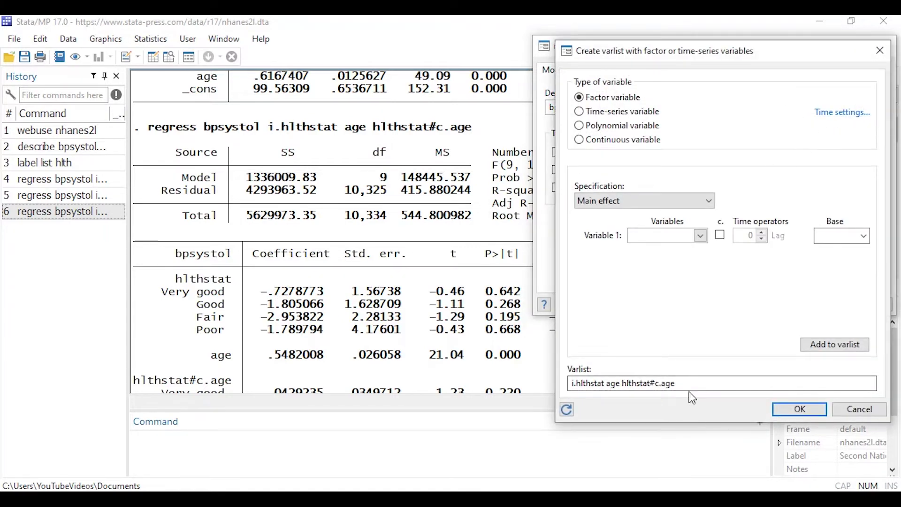
drag(688, 382, 550, 386)
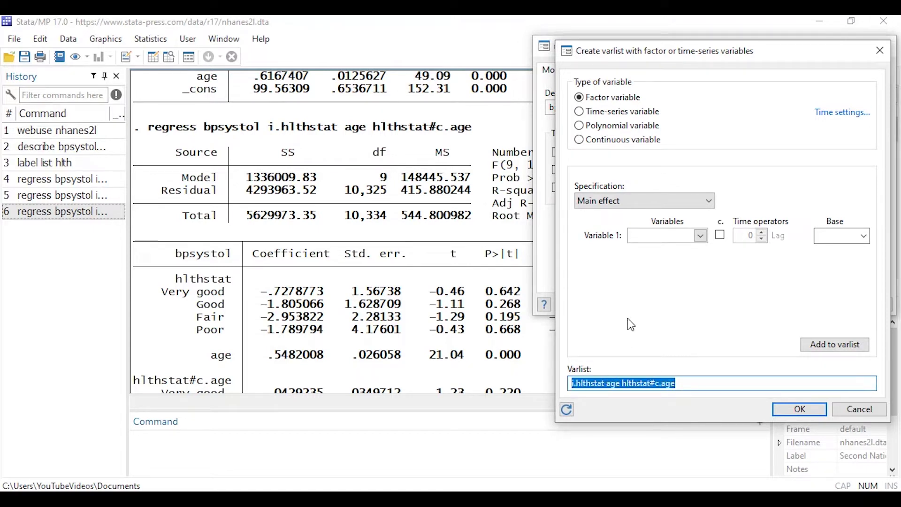
key(Delete)
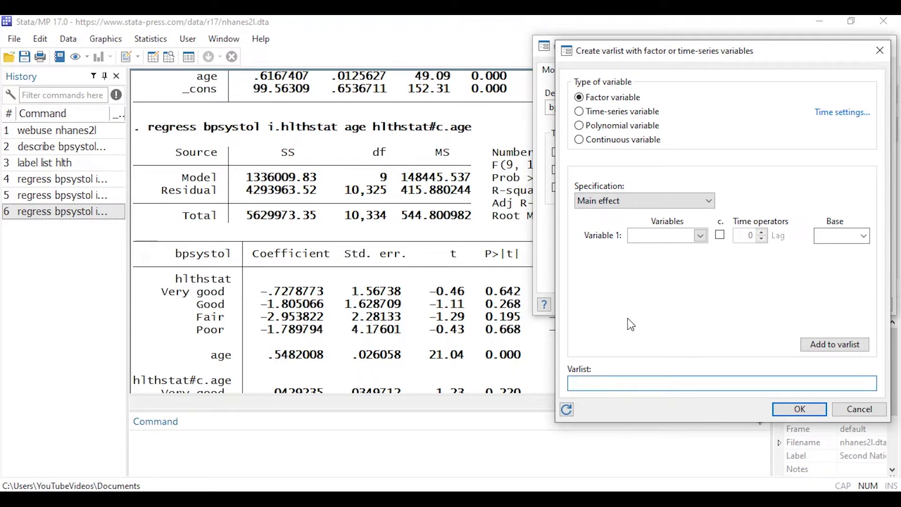
- Build a 2-way full factorial of hlthstat and continuous age, and set hlthstat##c.age as the regression's independent variables
click(710, 202)
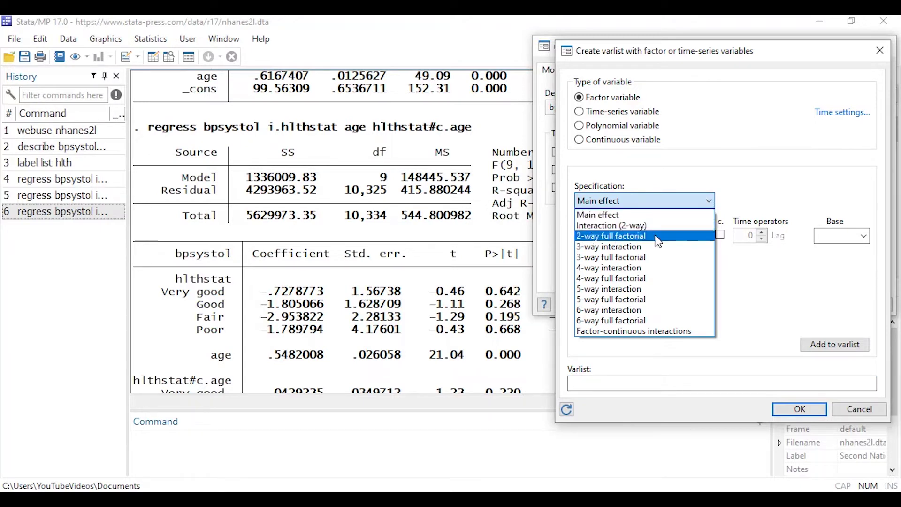
click(617, 237)
click(701, 236)
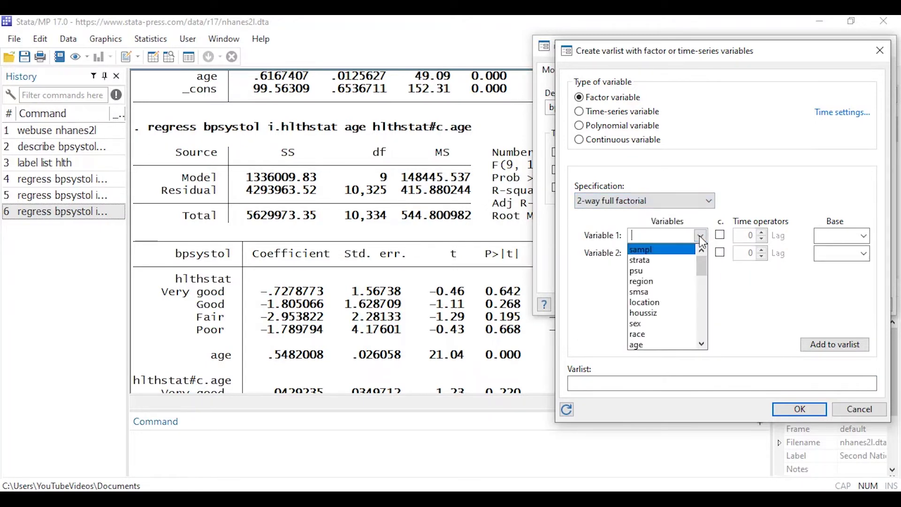
drag(702, 256, 707, 298)
click(679, 313)
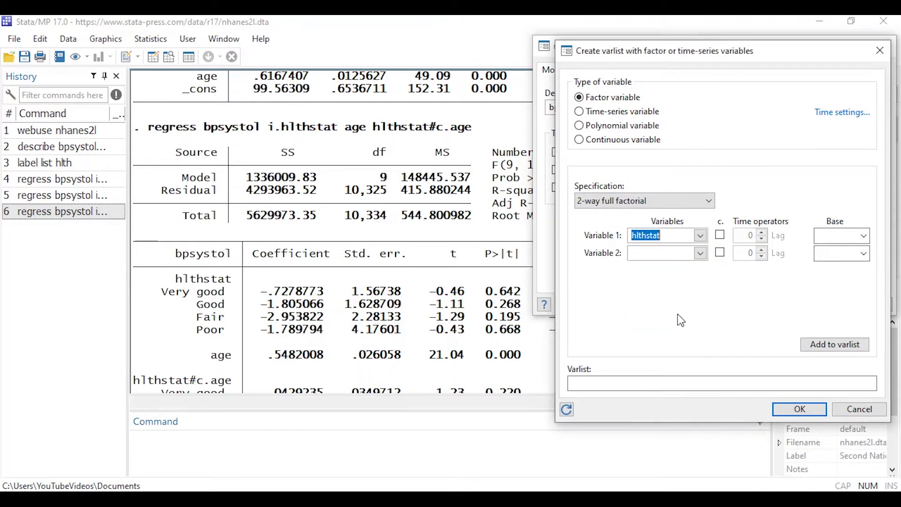
click(699, 253)
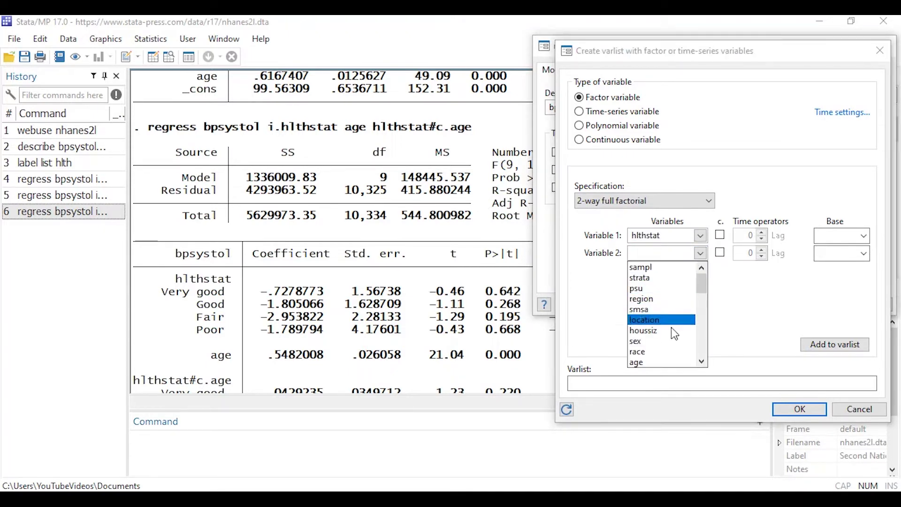
click(666, 362)
click(720, 253)
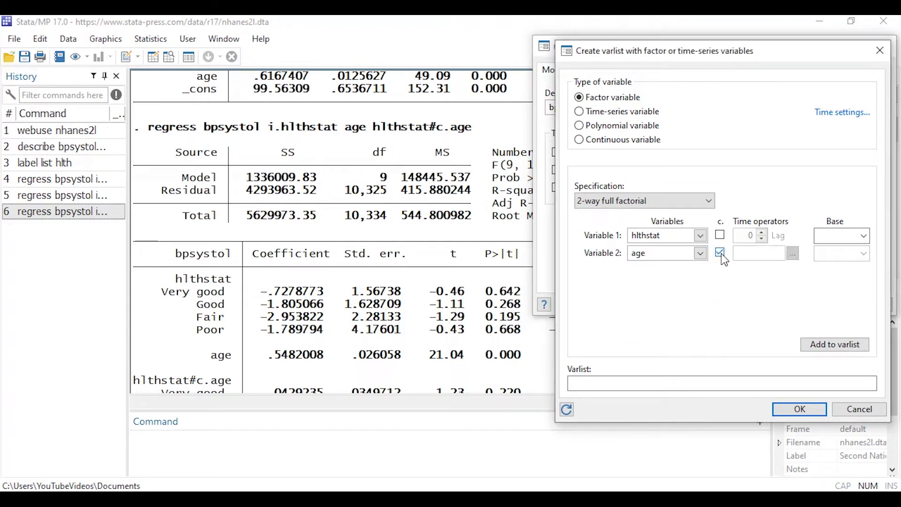
click(840, 346)
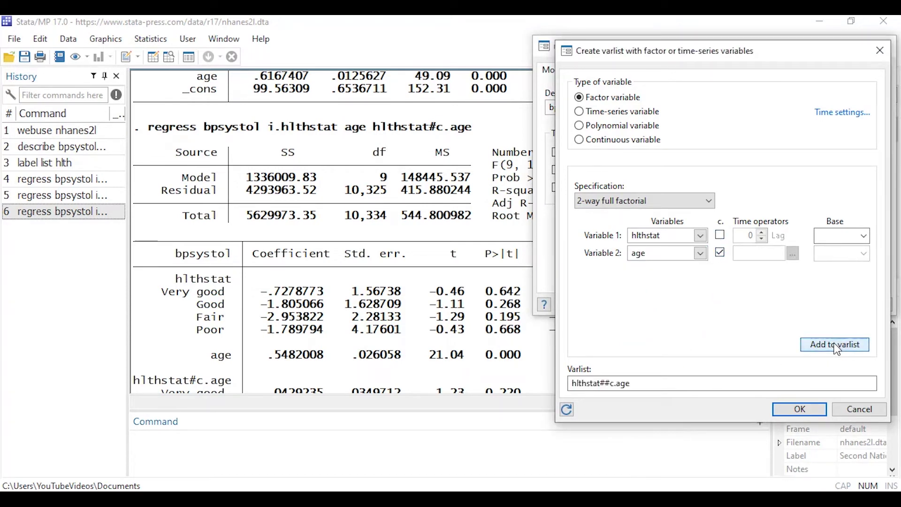
click(818, 411)
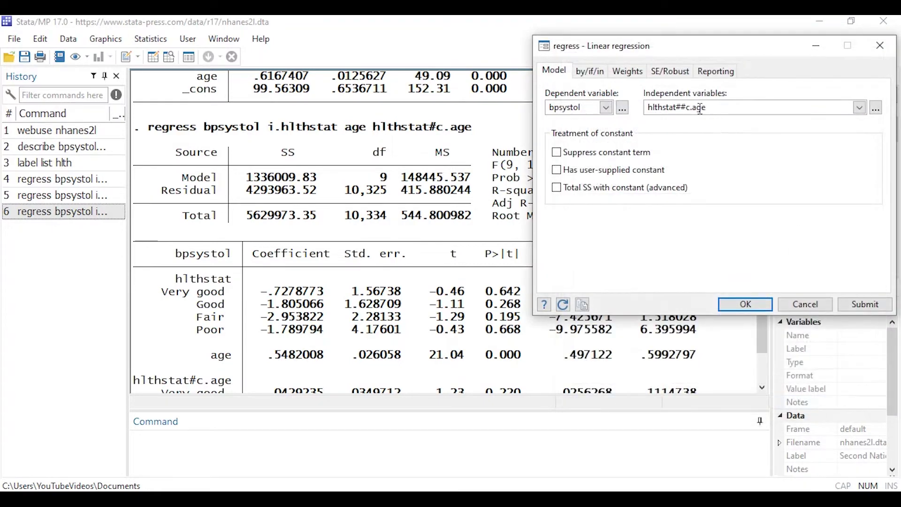
- Run the full-factorial regression of bpsystol, review its output and close the regression dialog
click(879, 307)
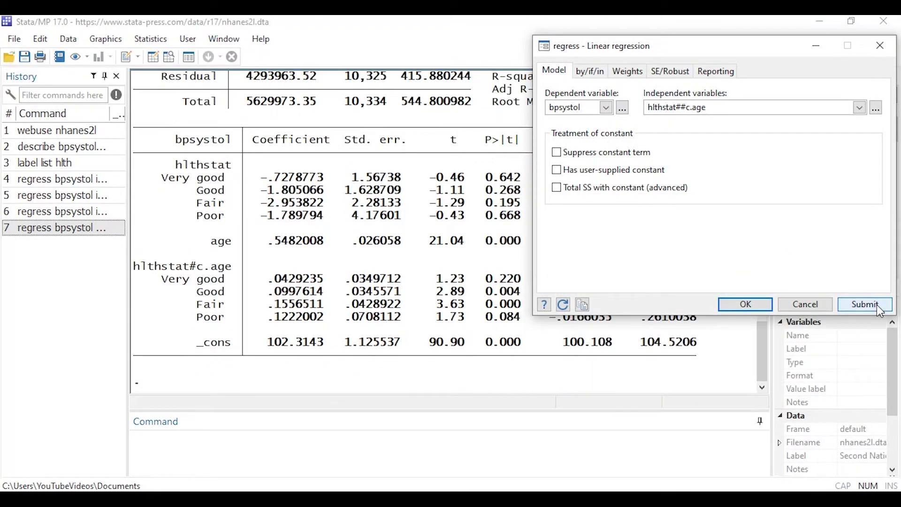
scroll(420, 294, up, 4)
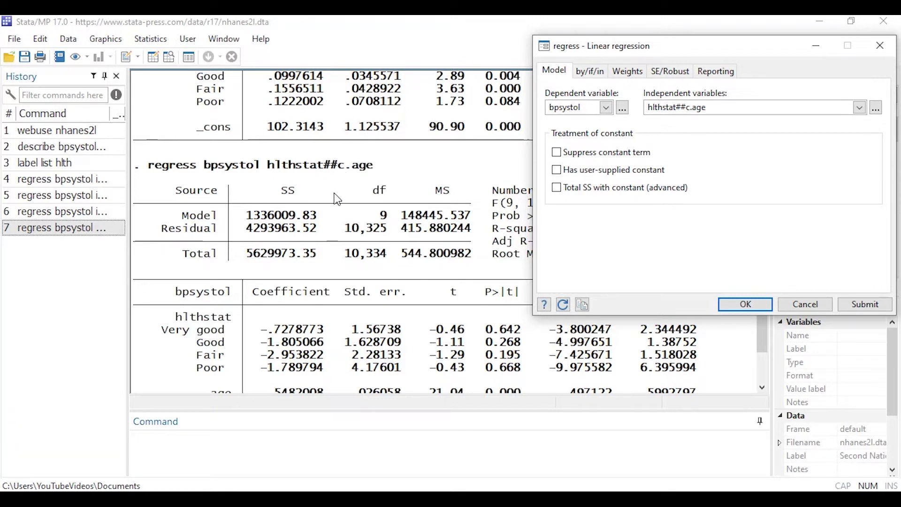
scroll(337, 200, down, 4)
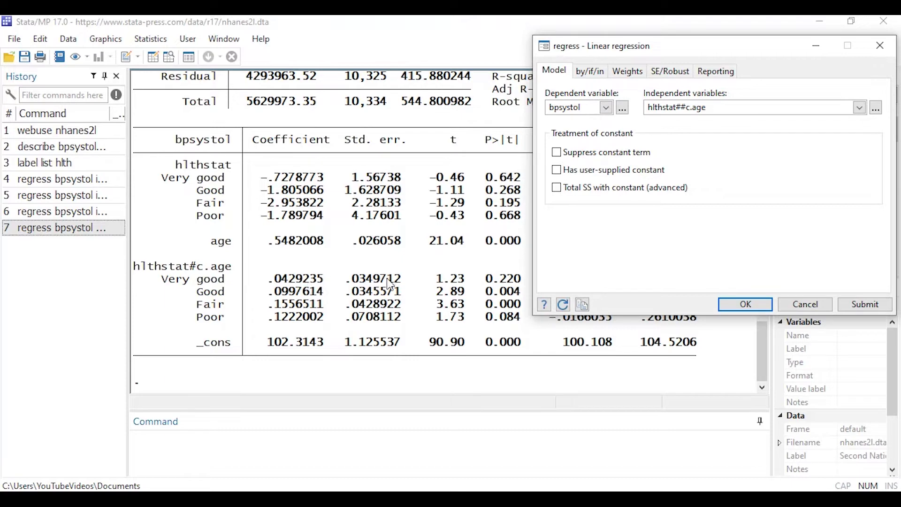
click(807, 304)
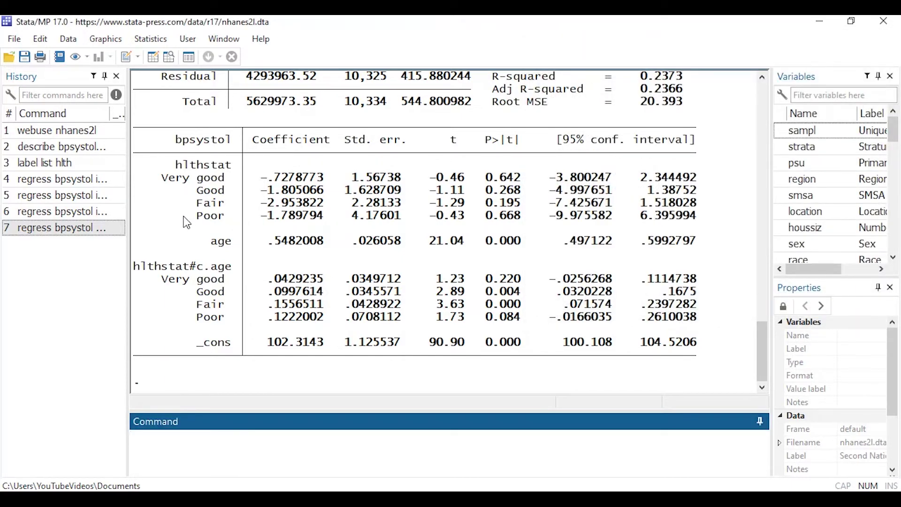
- Recall the last regression command, add the i. prefix to hlthstat and run regress bpsystol i.hlthstat##c.age
click(112, 228)
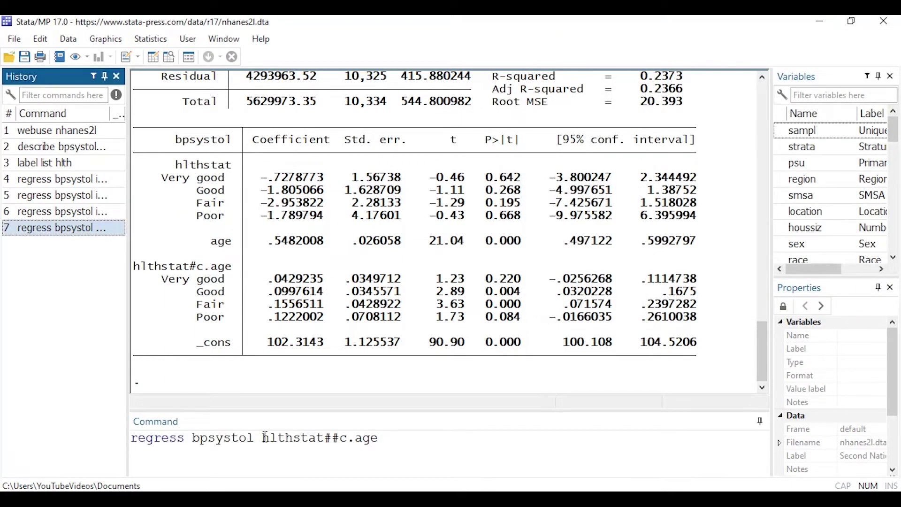
click(400, 371)
text(i.)
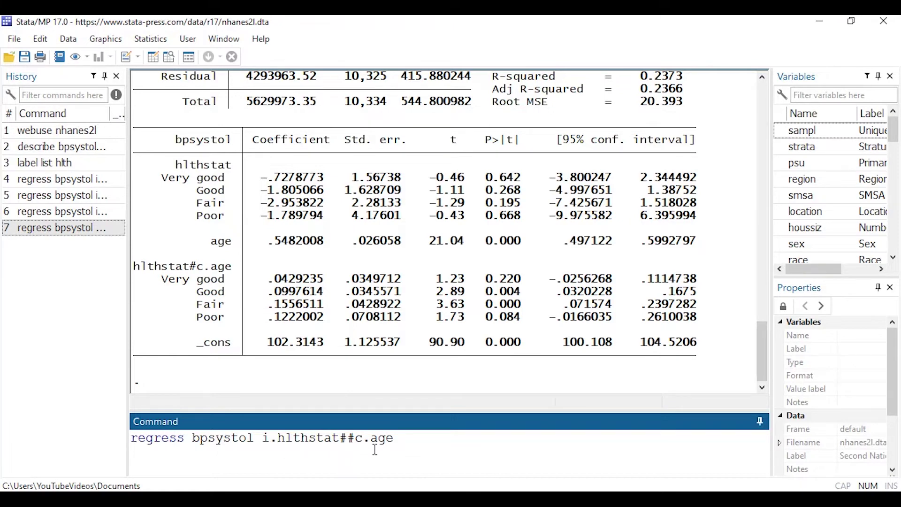
click(417, 437)
key(Return)
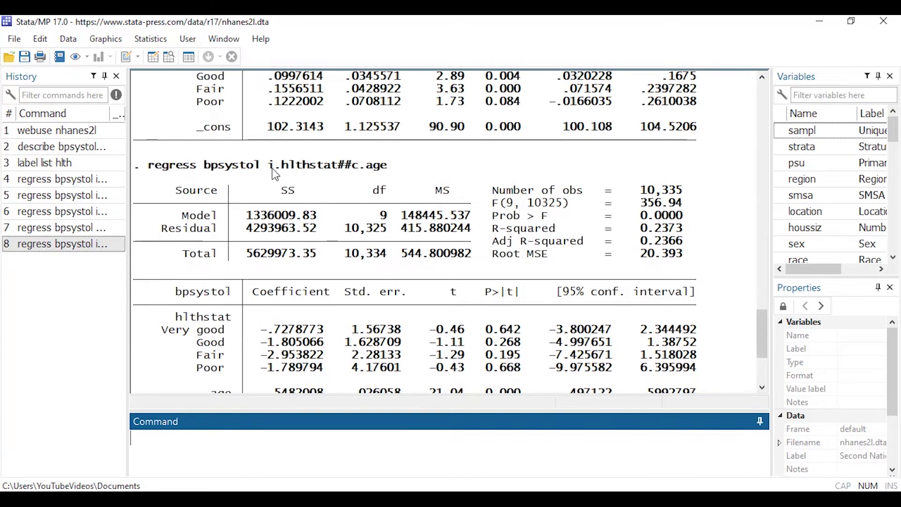
drag(267, 166, 388, 167)
click(389, 170)
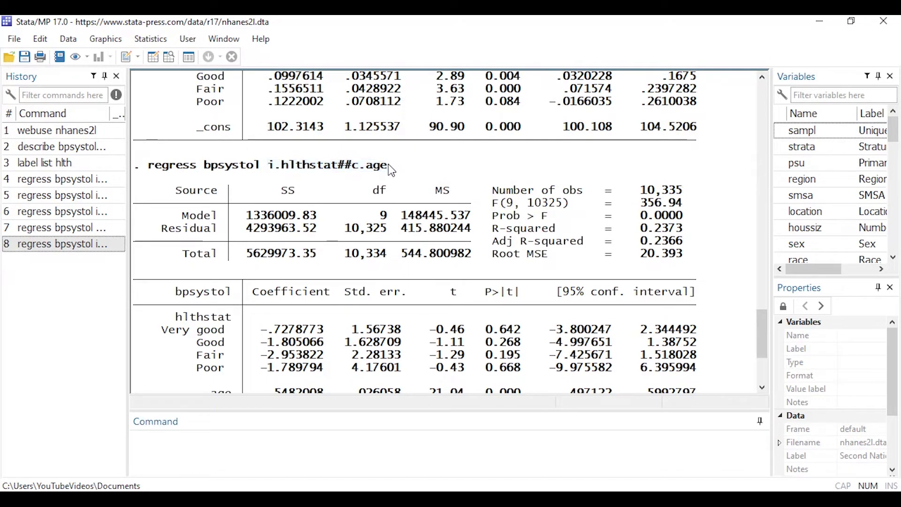
scroll(446, 193, down, 4)
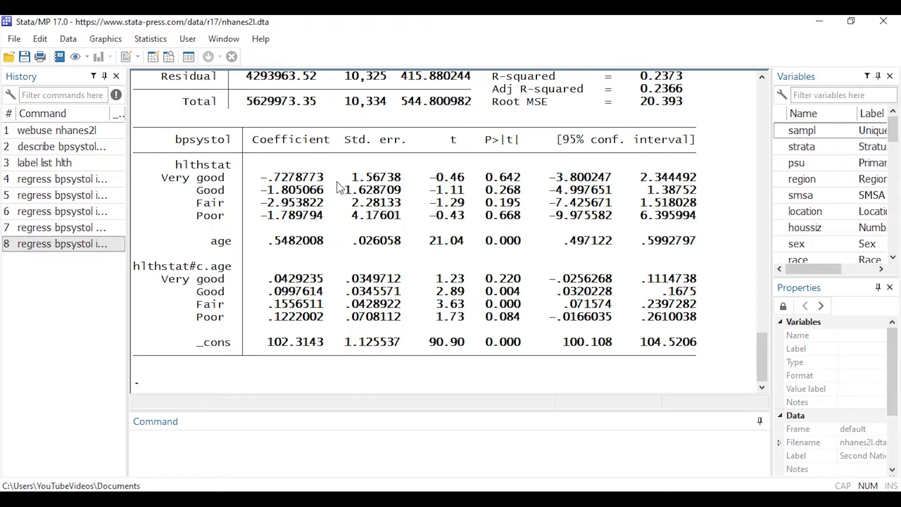
- Jointly test the hlthstat main-effect coefficients by running testparm i.hlthstat, and check the F statistic and p-value
click(365, 445)
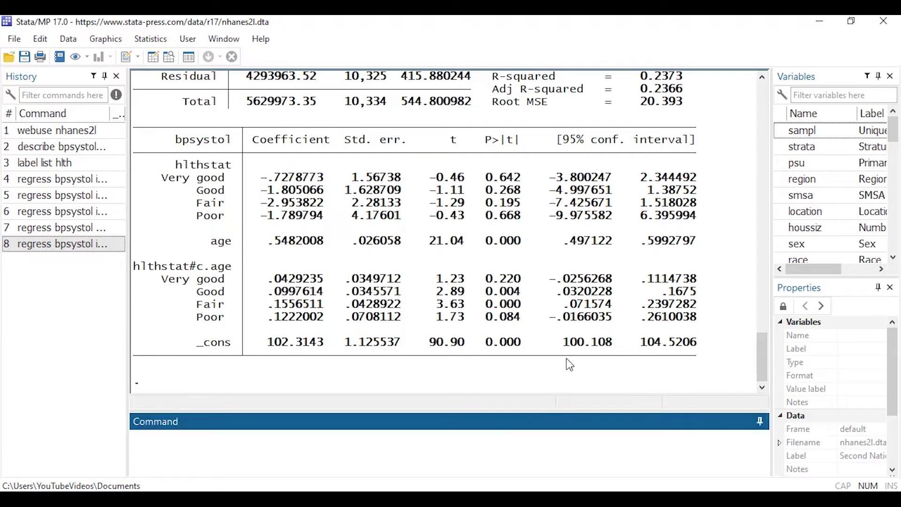
text(testparm i.hlth)
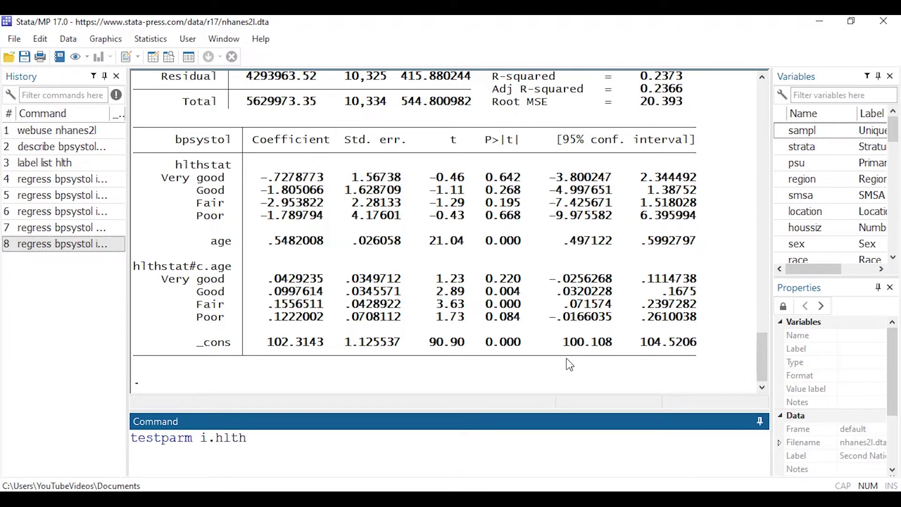
text(stat)
key(Return)
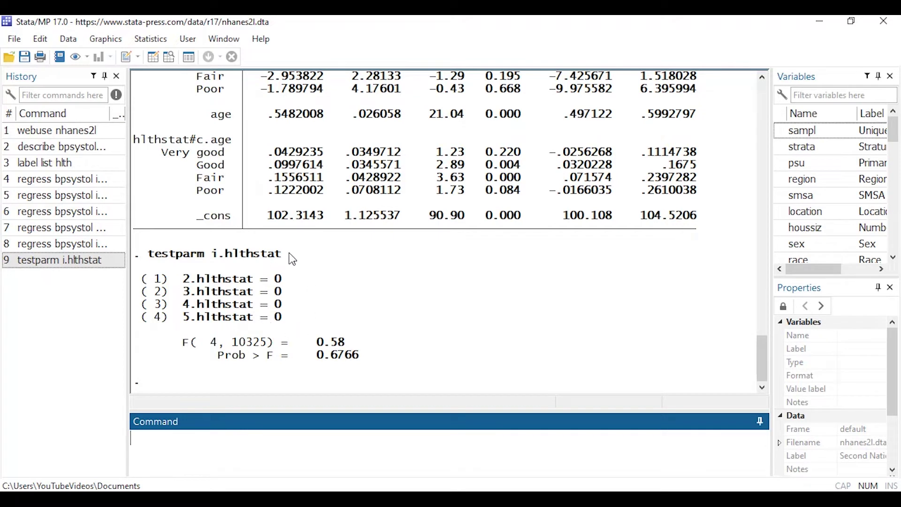
drag(182, 343, 347, 347)
drag(217, 357, 366, 361)
click(366, 361)
- Reuse the previous test command to jointly test the interaction coefficients with testparm i.hlthstat#c.age
scroll(421, 362, up, 3)
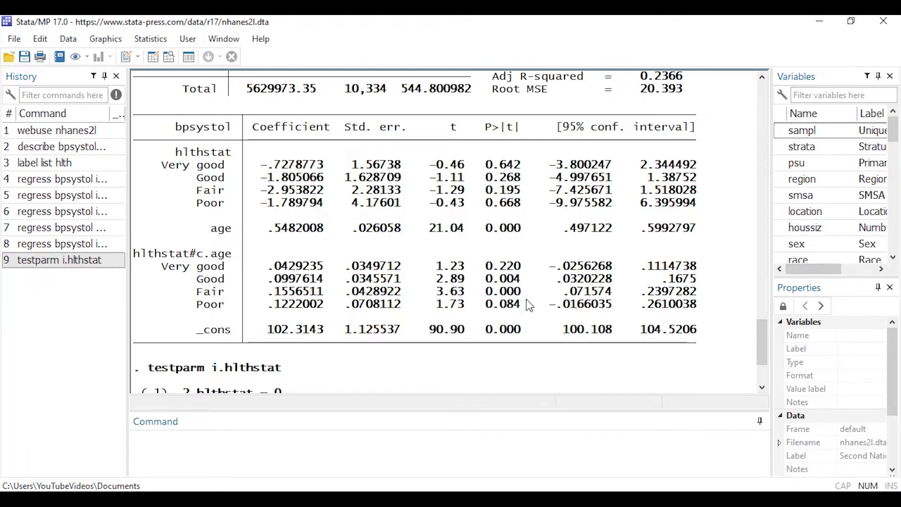
scroll(529, 306, down, 1)
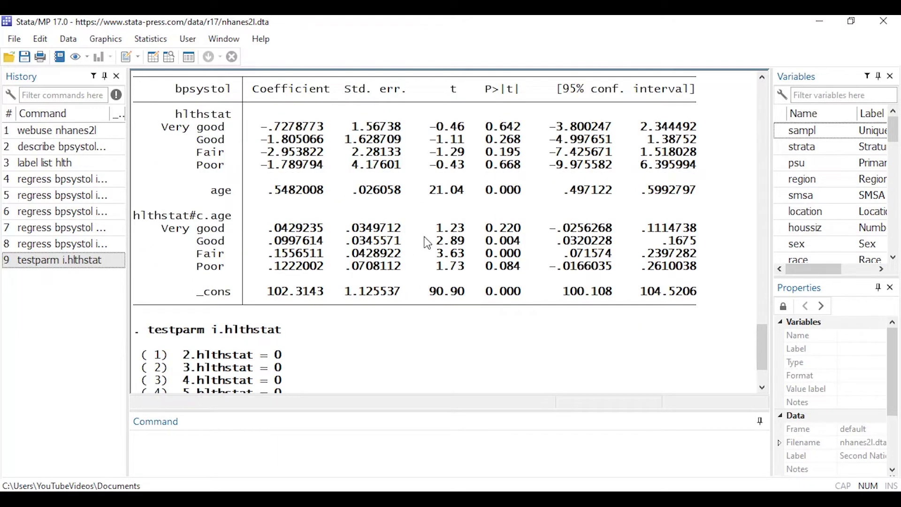
scroll(427, 243, down, 2)
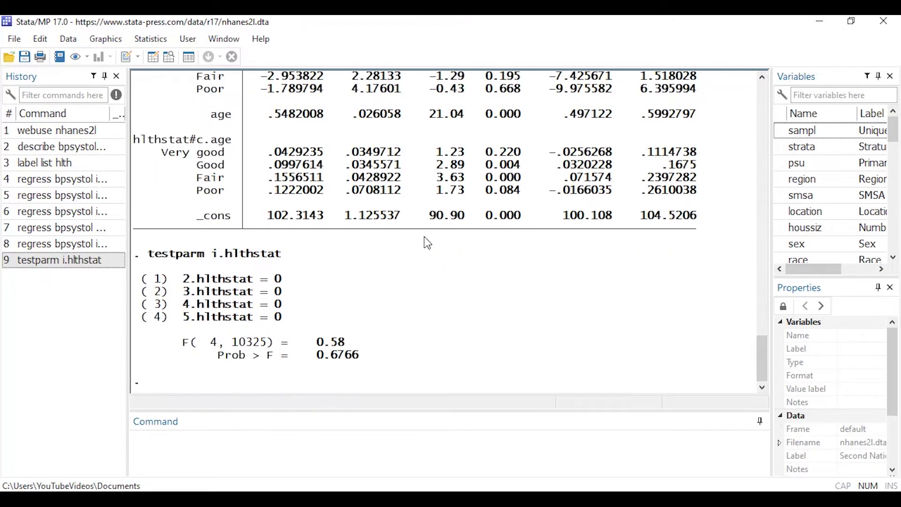
click(89, 264)
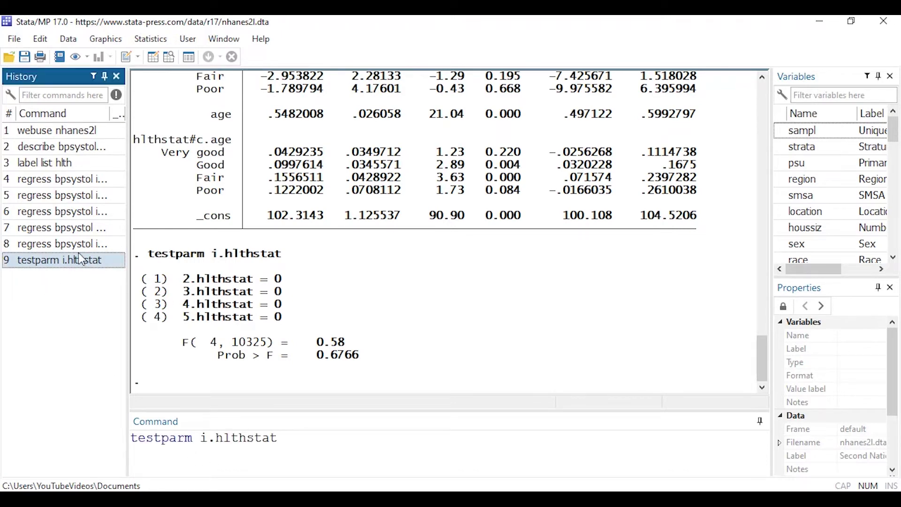
click(288, 437)
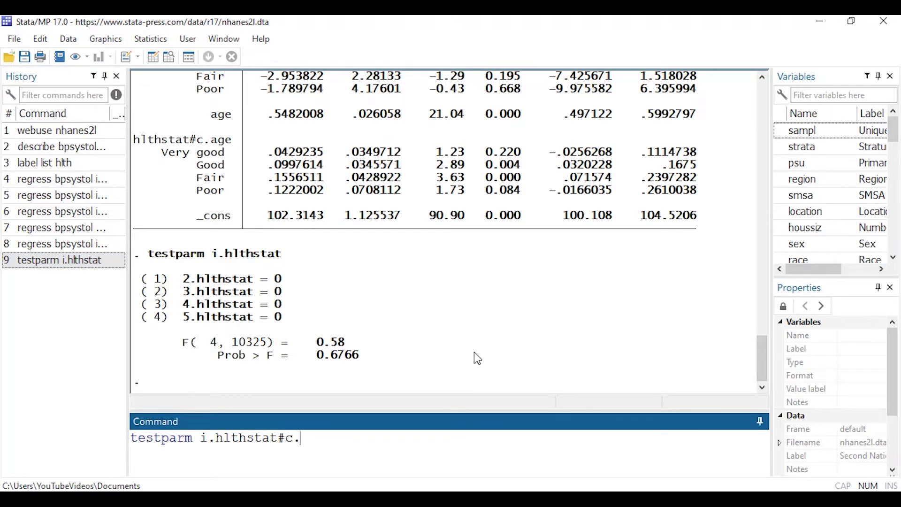
text(#c.age)
key(Return)
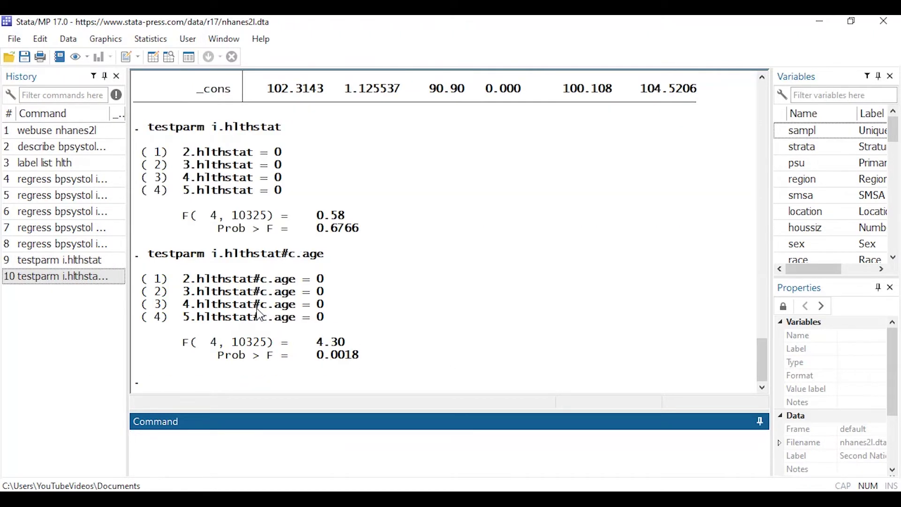
- Examine the interaction test's hypotheses, F statistic and p-value, and look back at the regression's coefficient table
drag(183, 279, 322, 277)
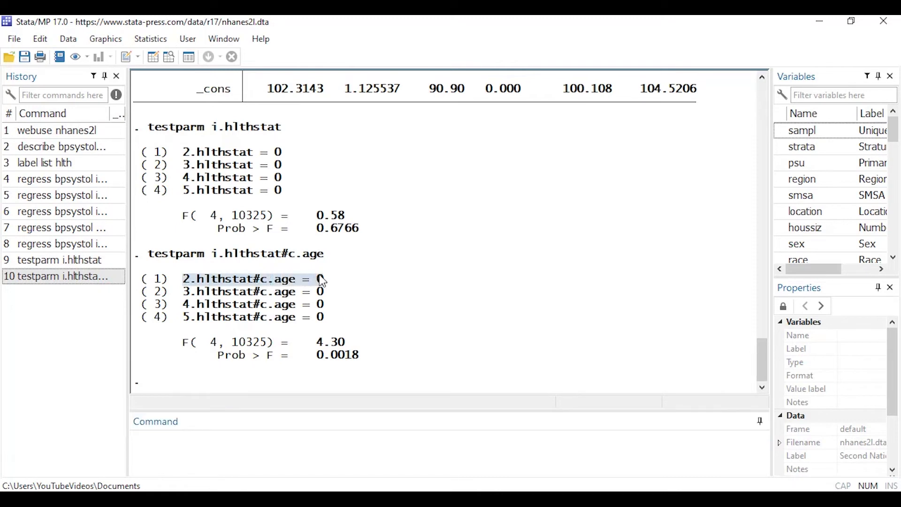
drag(184, 292, 318, 296)
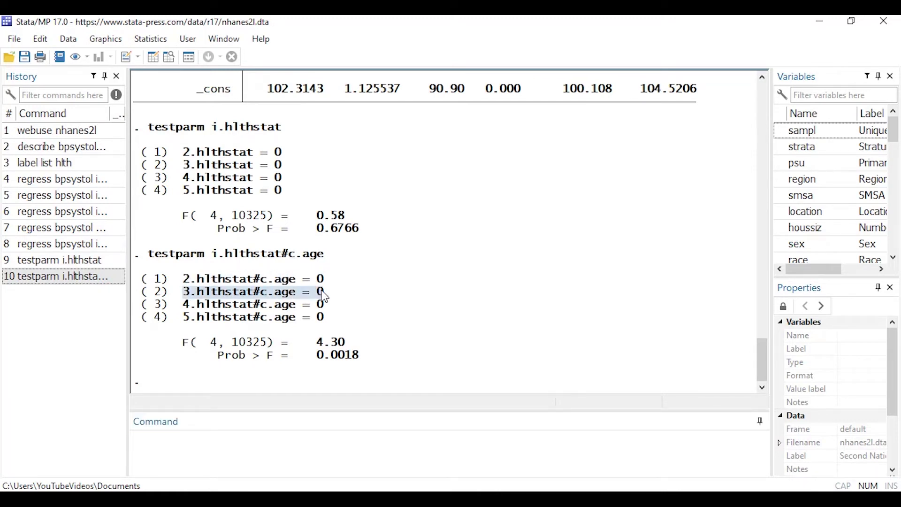
click(320, 296)
drag(186, 345, 353, 347)
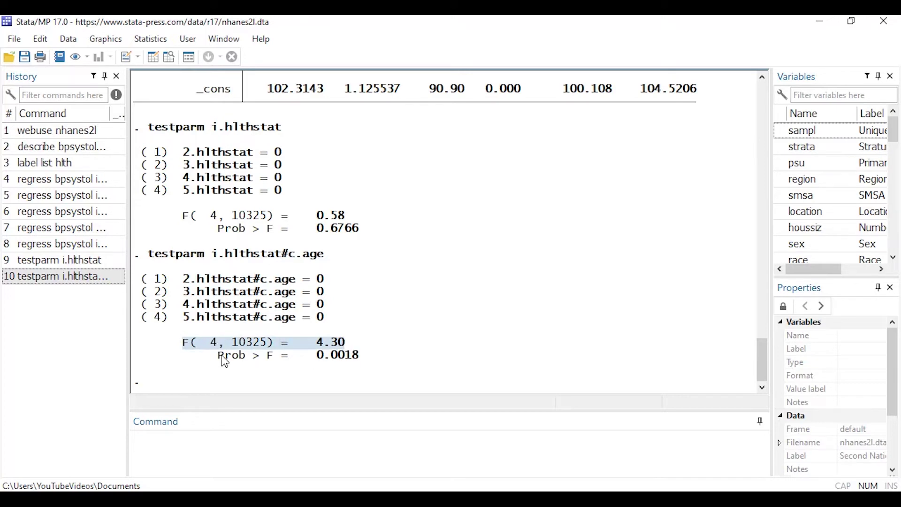
drag(221, 362, 360, 365)
click(353, 347)
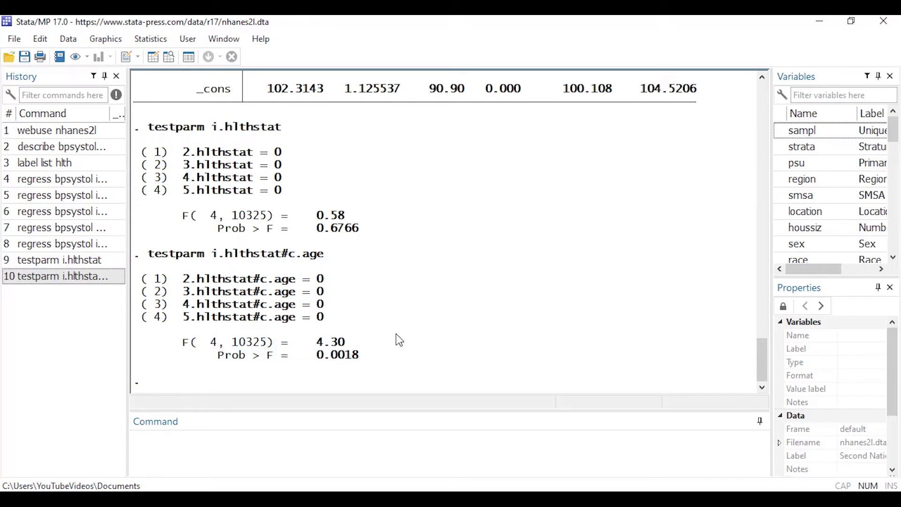
scroll(413, 338, up, 5)
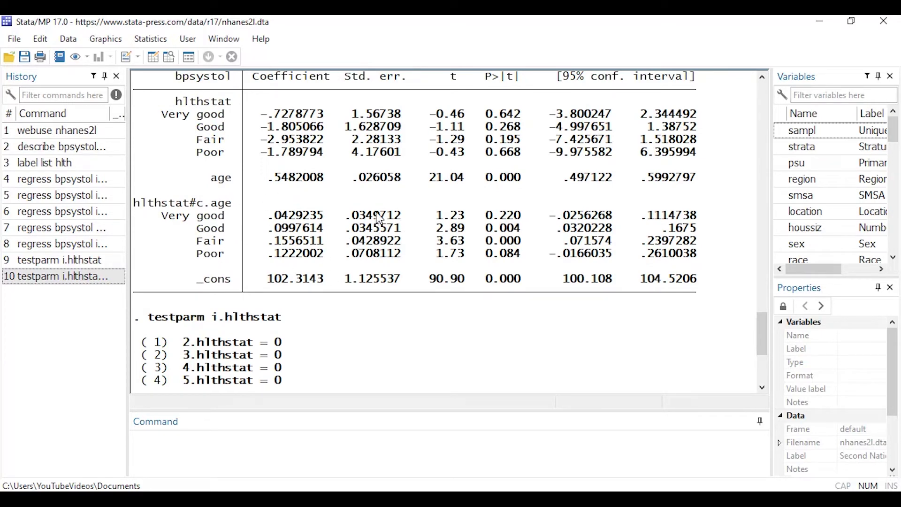
scroll(413, 288, down, 5)
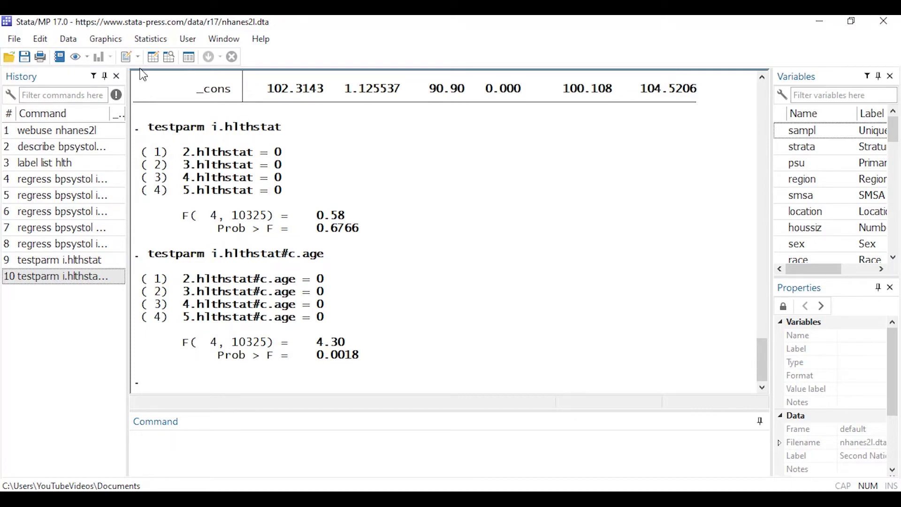
- Open the Postestimation Selector and launch the basic and low-dimensional analysis under marginal effects, estimated means and interactions
click(140, 40)
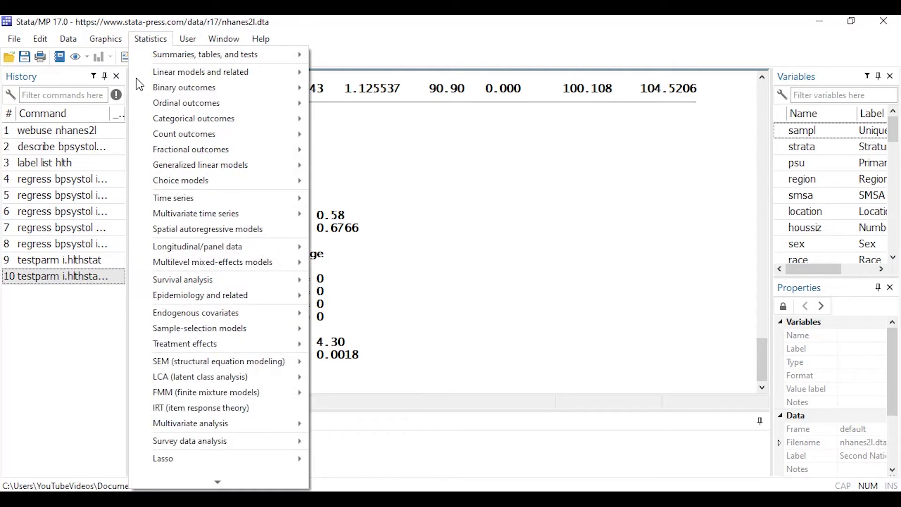
mouse_move(160, 487)
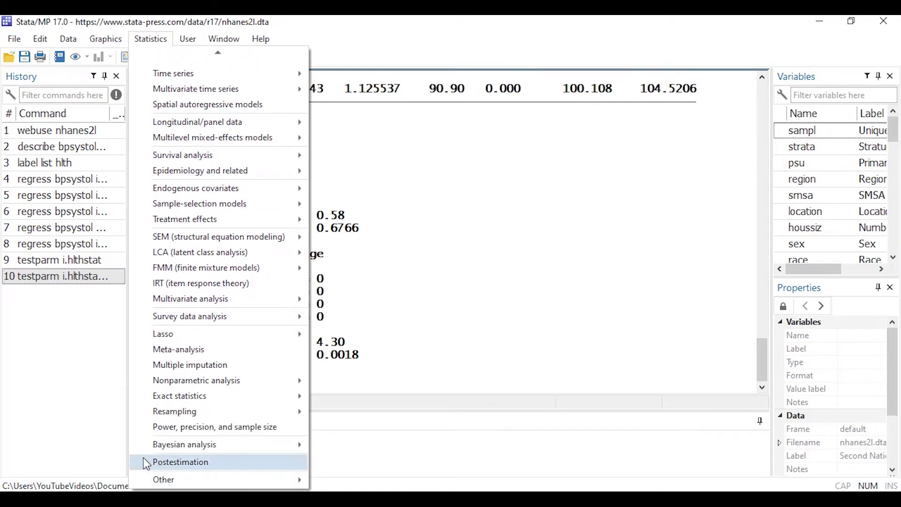
click(143, 464)
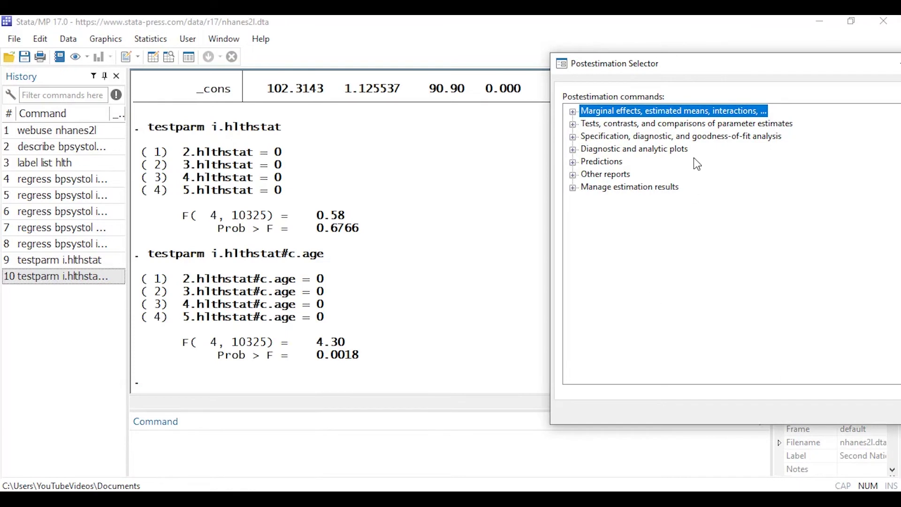
drag(707, 70, 613, 49)
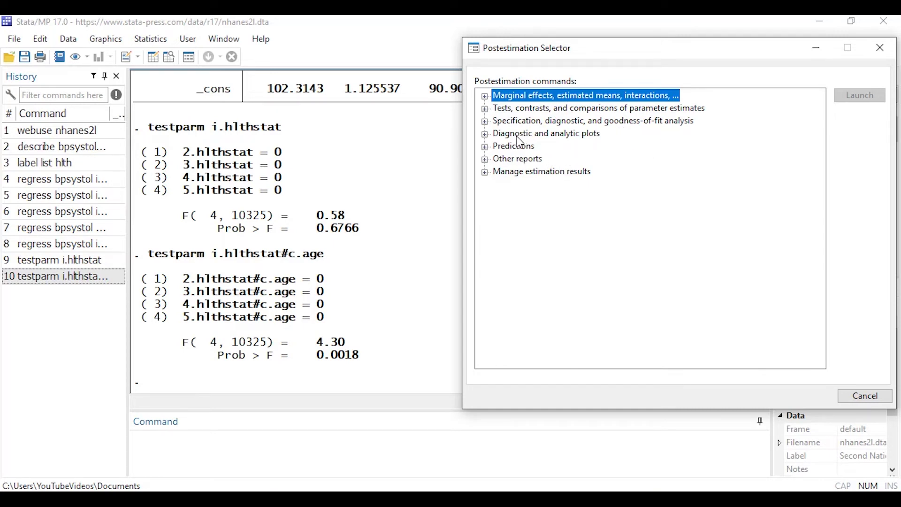
click(485, 97)
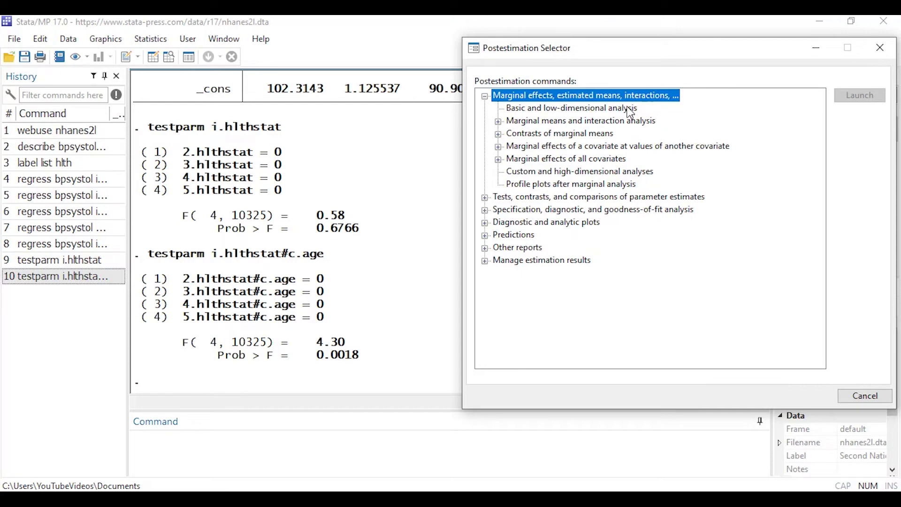
click(521, 109)
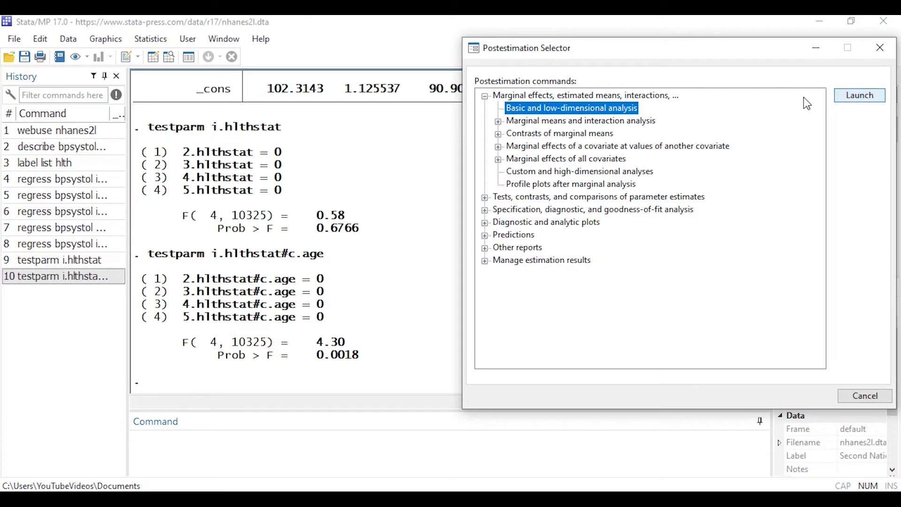
click(852, 98)
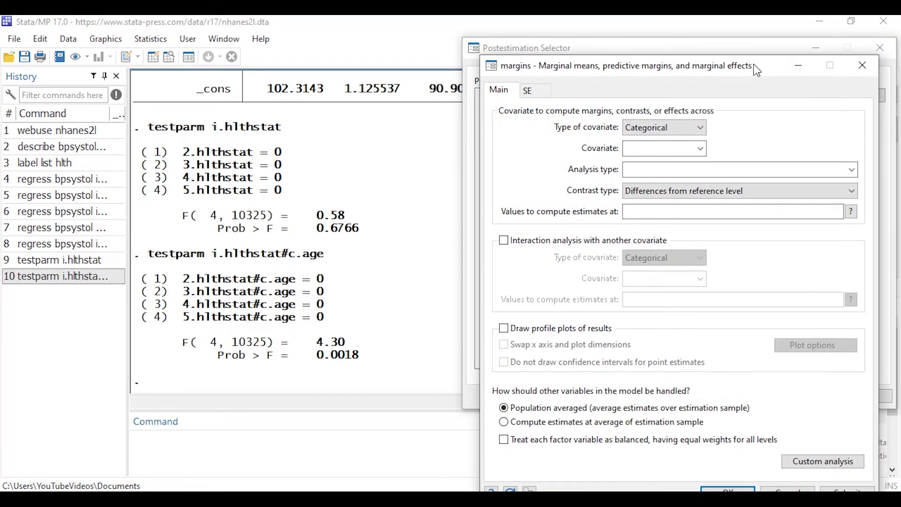
drag(757, 66, 769, 49)
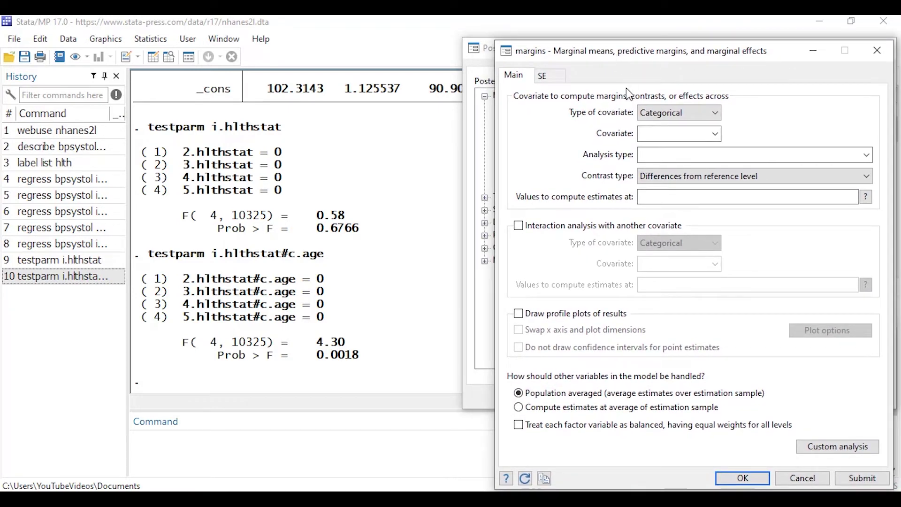
- Compute marginal means of the outcome for levels of the categorical covariate hlthstat, keeping the margins dialog available
click(720, 120)
click(716, 116)
click(715, 134)
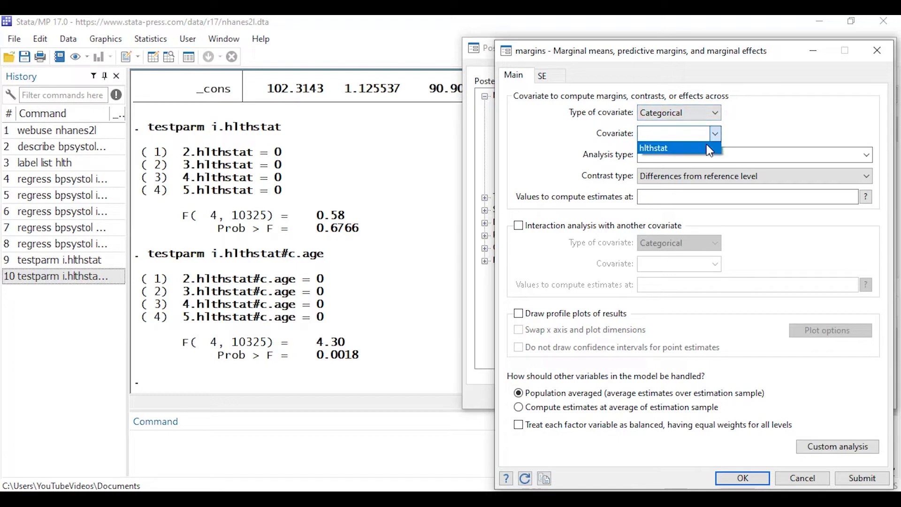
click(710, 150)
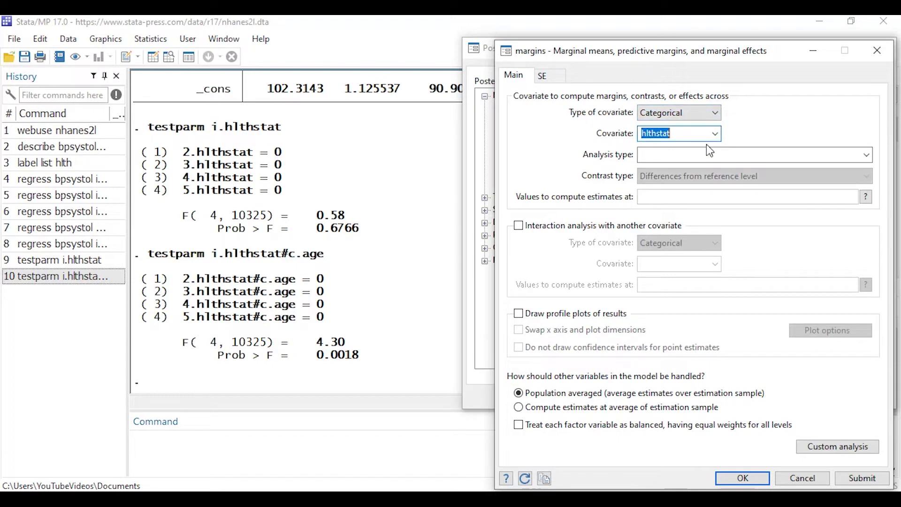
click(867, 156)
click(855, 169)
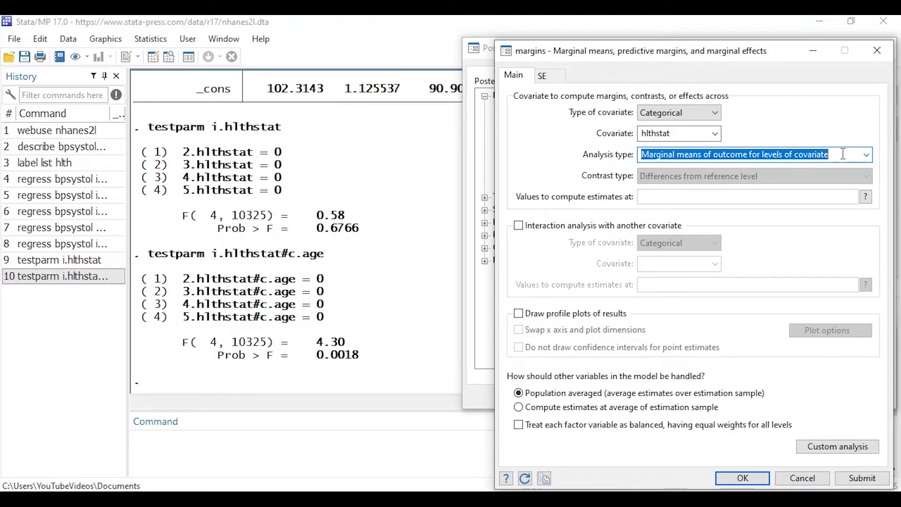
click(870, 477)
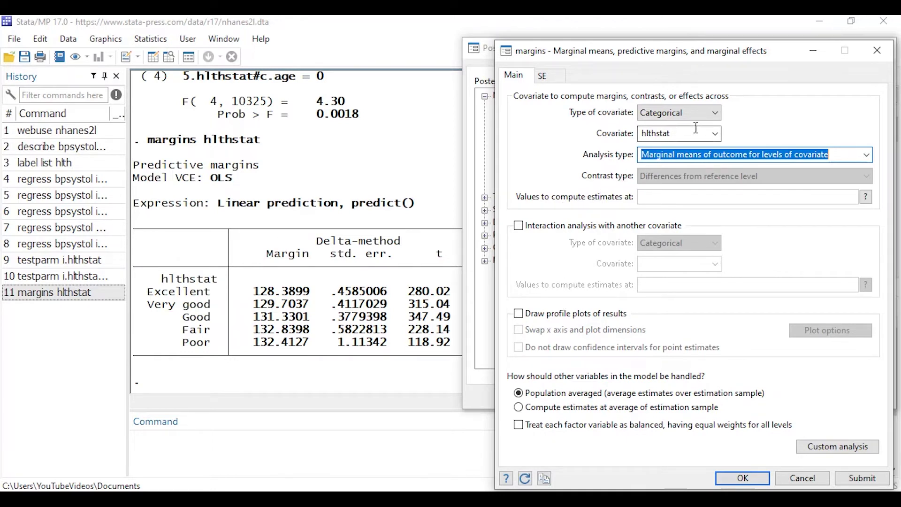
- Compute marginal means for the continuous covariate age at values 20(10)80 and review the resulting estimates
click(714, 113)
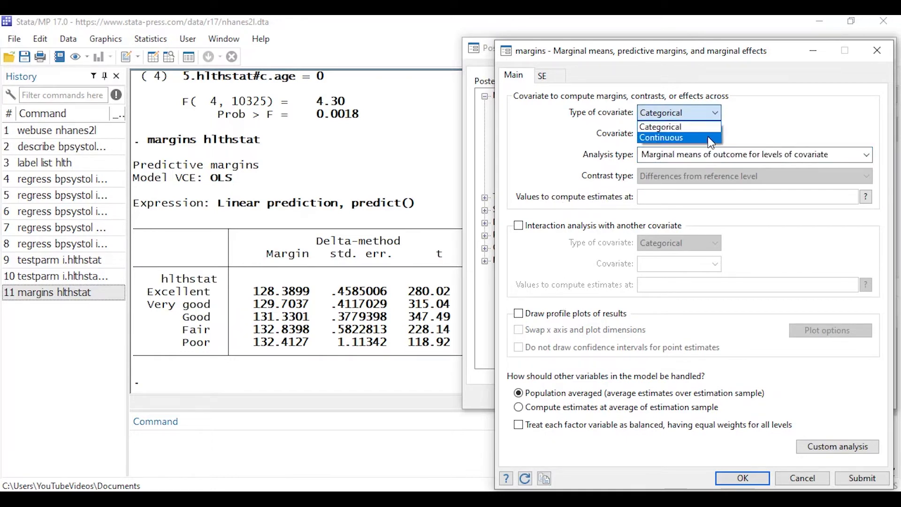
click(712, 137)
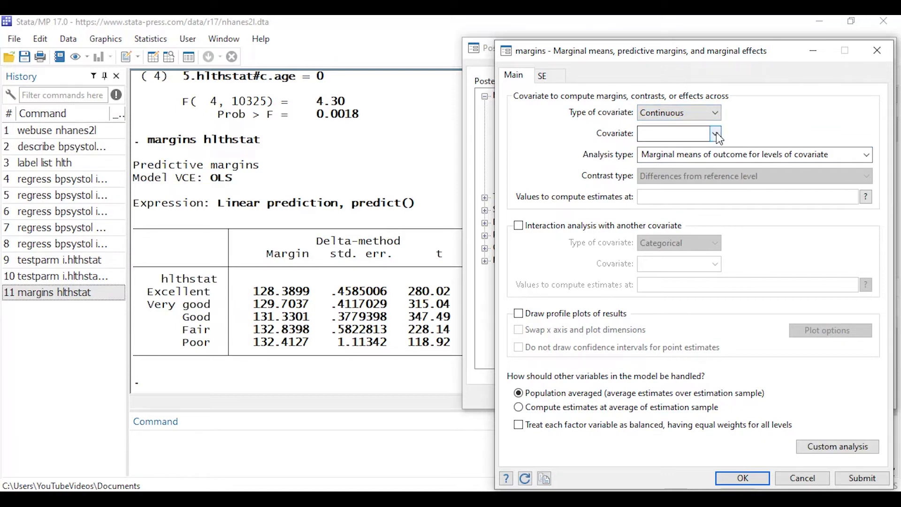
click(716, 135)
click(709, 148)
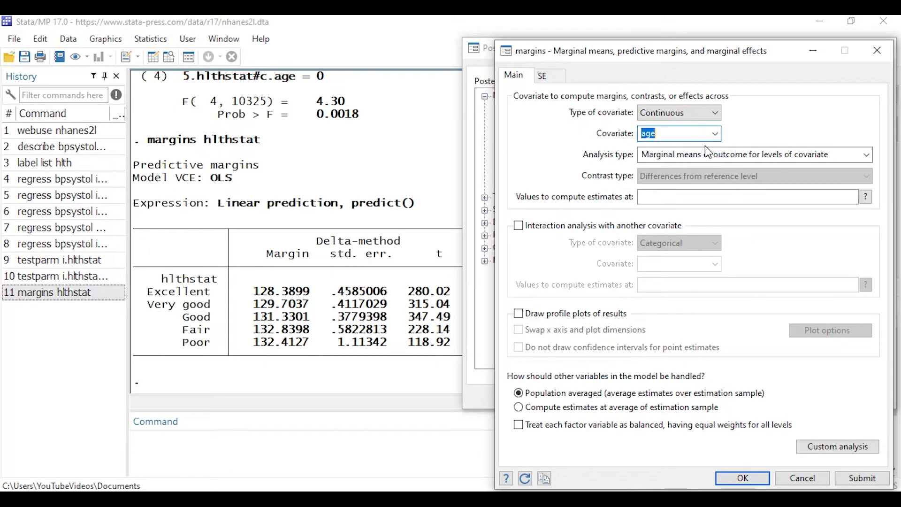
click(703, 196)
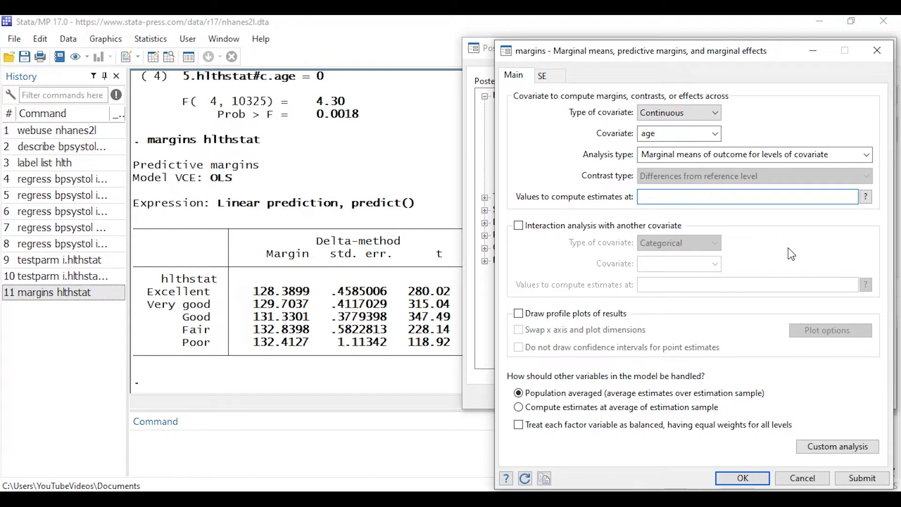
text(20(10)80)
click(874, 481)
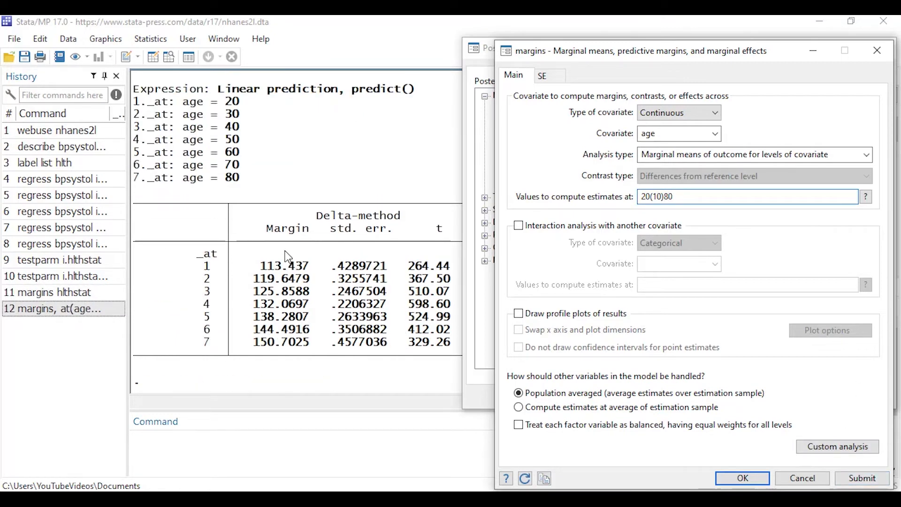
scroll(288, 257, up, 1)
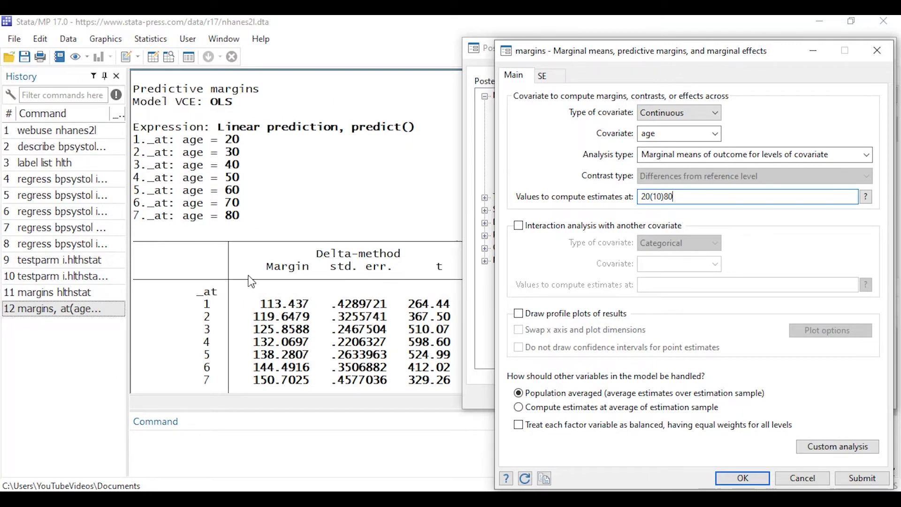
scroll(251, 282, down, 1)
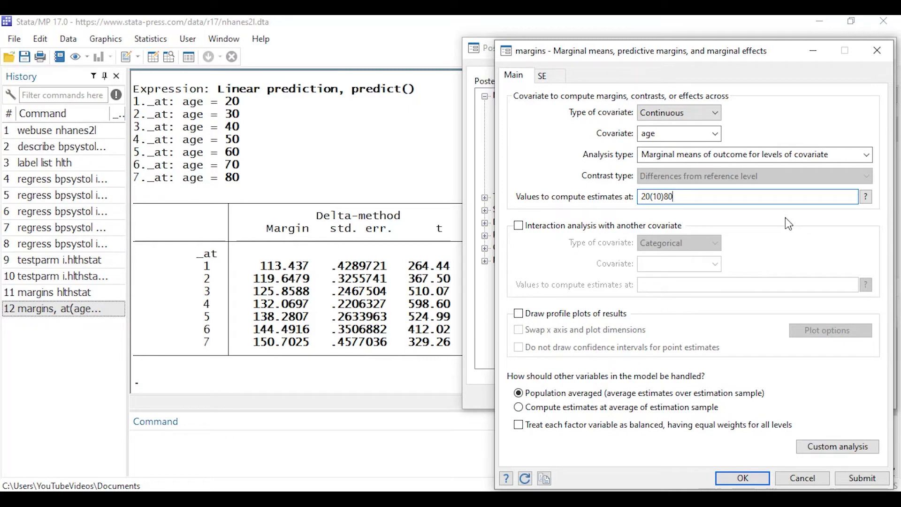
- Add an interaction analysis with the categorical covariate hlthstat to the age margins, run it and close the margins dialog
click(518, 226)
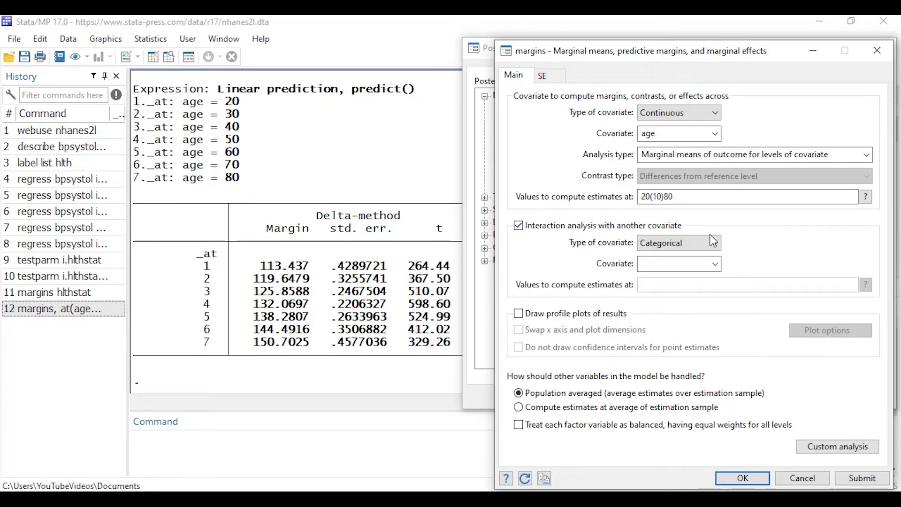
click(715, 264)
click(706, 277)
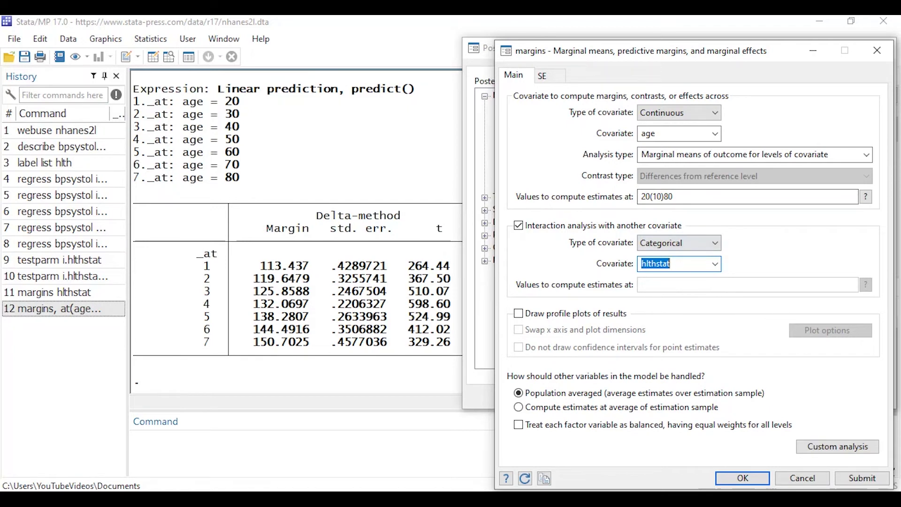
click(750, 482)
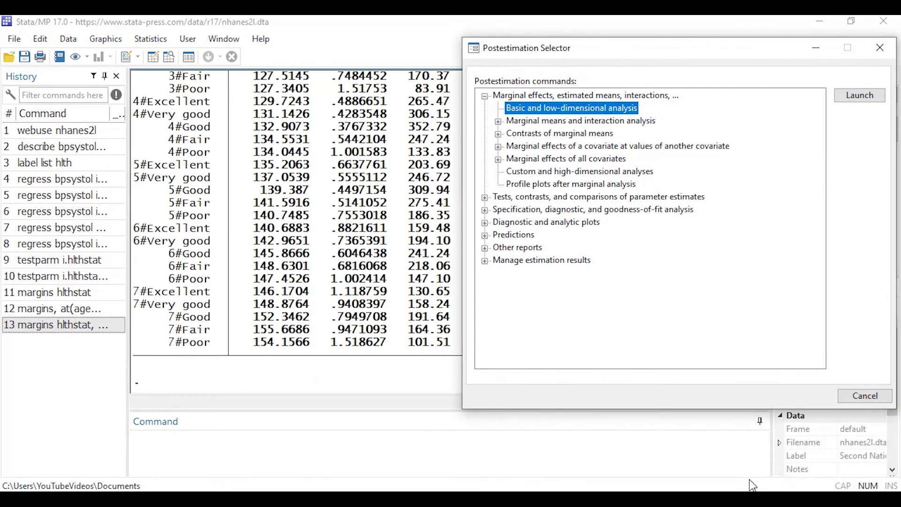
- Examine the command margins hlthstat, at(age=(20(10)80)), its age levels and the estimated margins for each age and health status combination
click(527, 276)
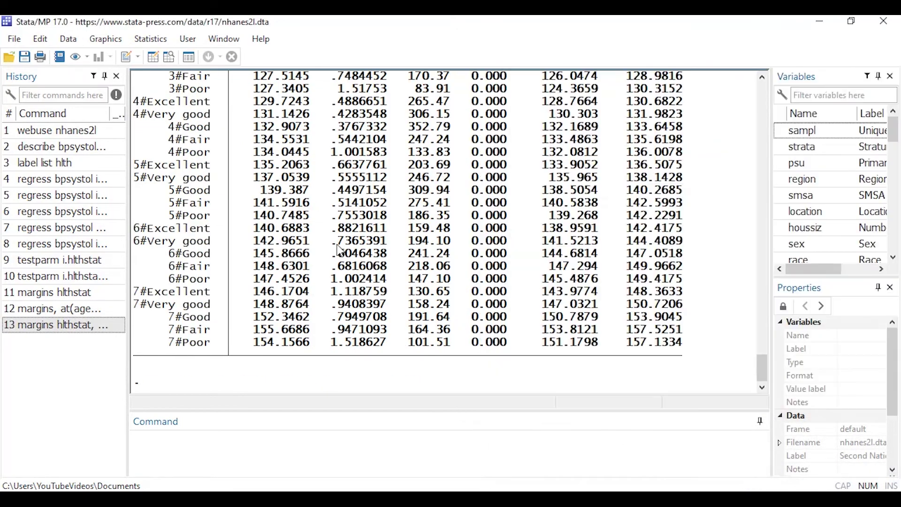
scroll(525, 272, up, 10)
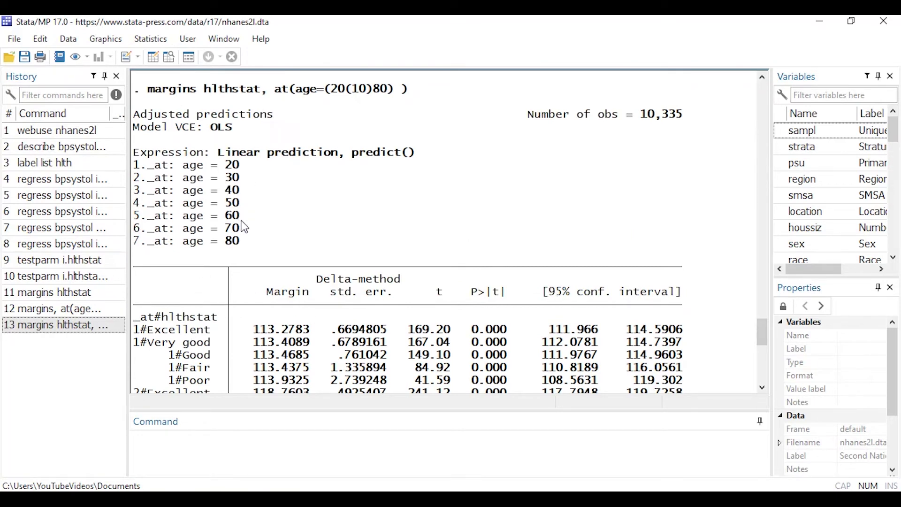
scroll(338, 232, up, 1)
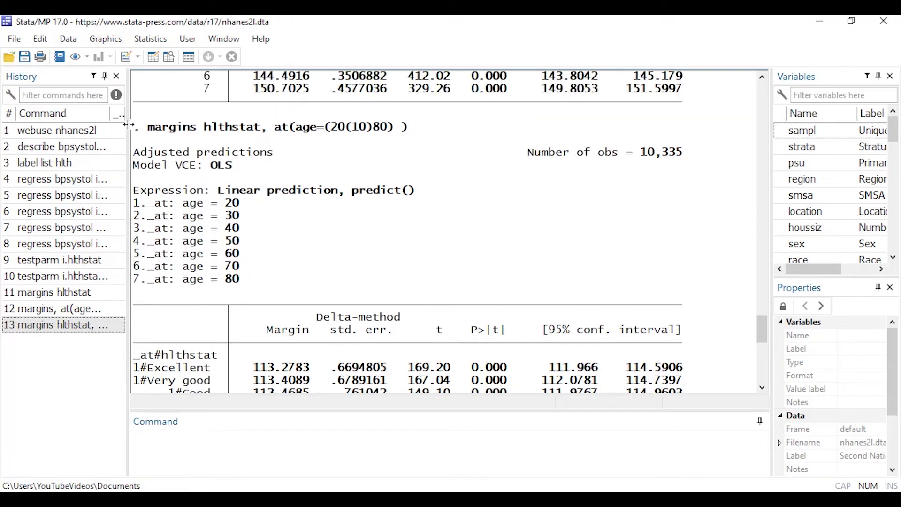
drag(149, 131, 395, 136)
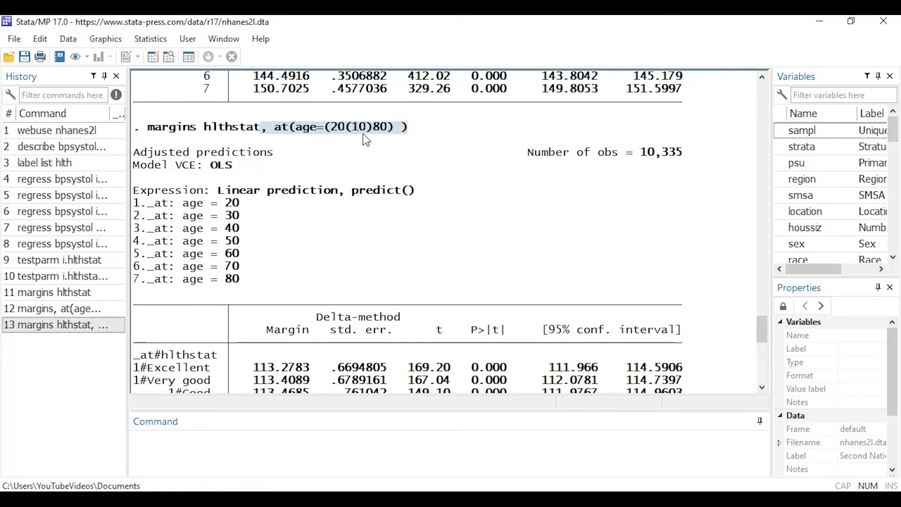
scroll(341, 182, down, 6)
scroll(347, 177, down, 1)
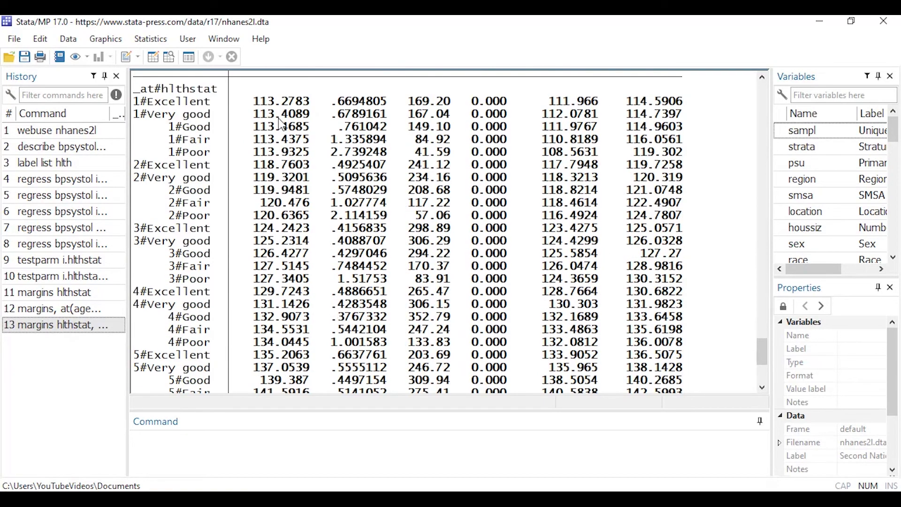
scroll(302, 229, down, 3)
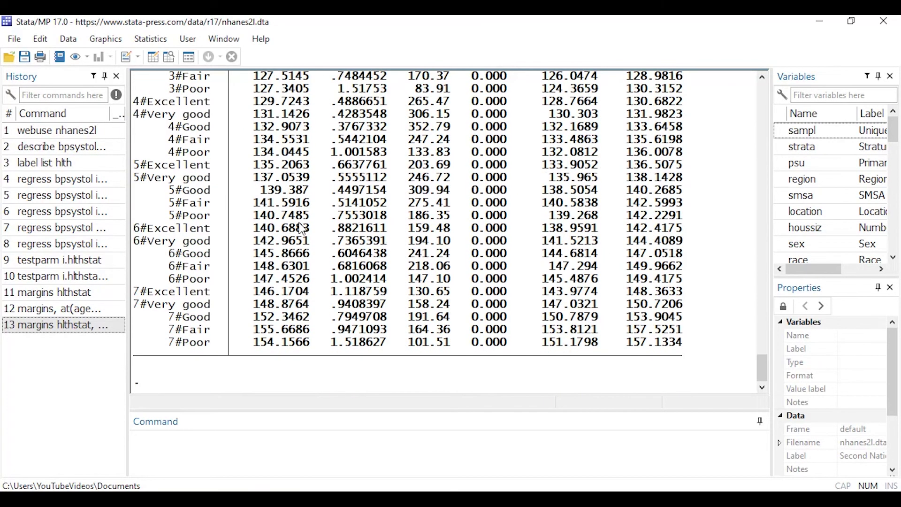
scroll(303, 229, up, 5)
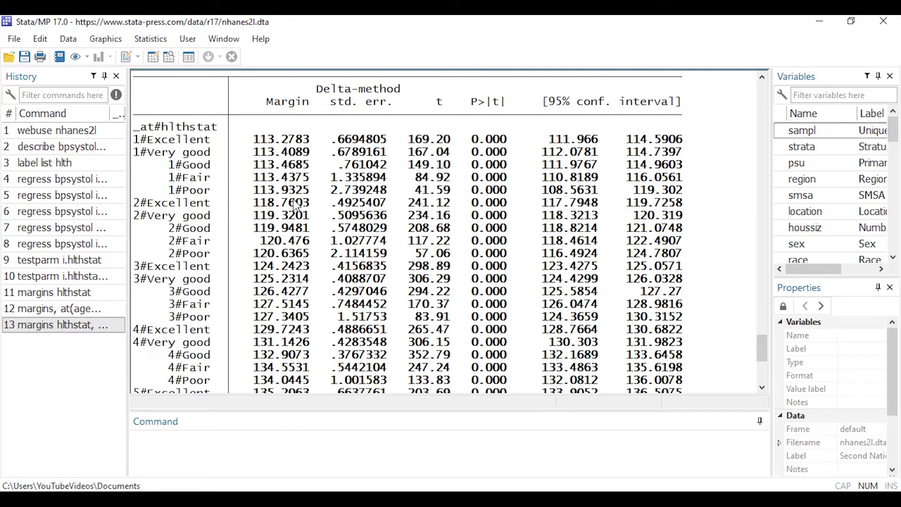
scroll(296, 205, down, 1)
scroll(297, 205, up, 1)
scroll(608, 169, down, 6)
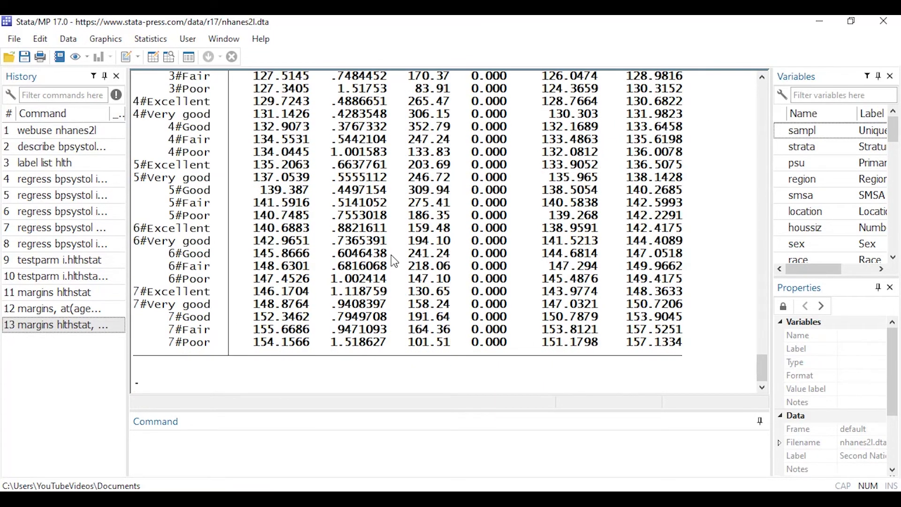
- Open the profile plots tool for marginal analysis and plot the margins with at(age) defining the x axis, keeping the dialog available
key(ctrl+shift+p)
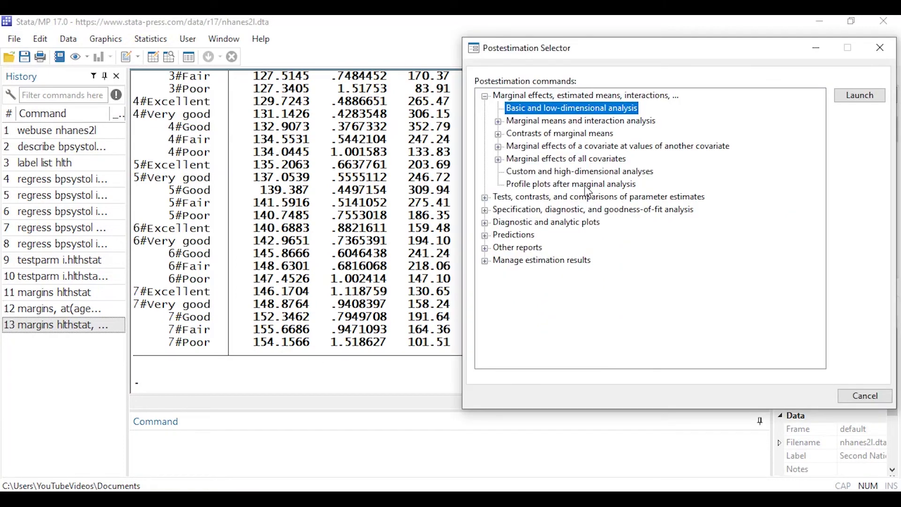
click(554, 184)
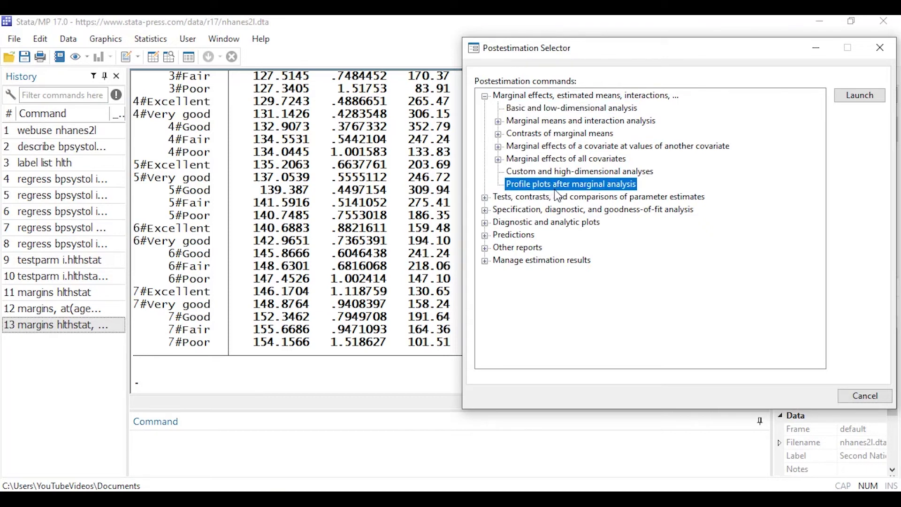
click(861, 96)
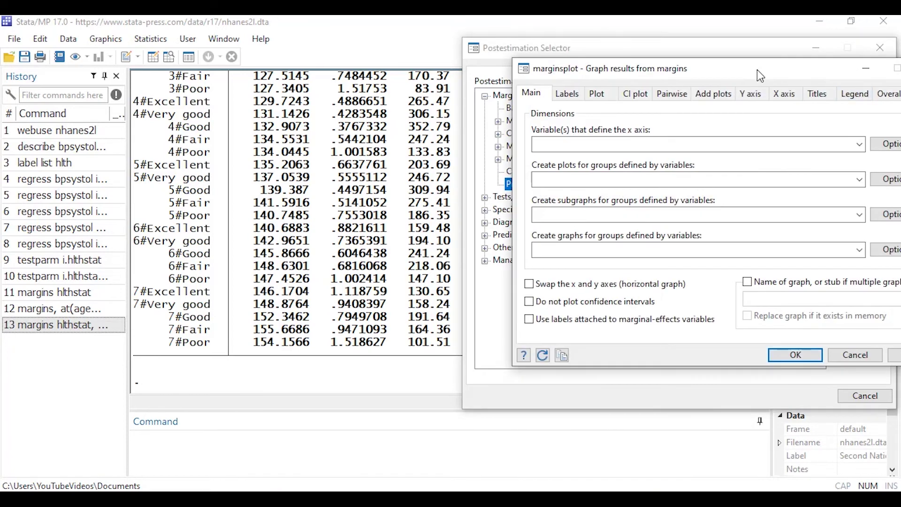
drag(757, 69, 709, 49)
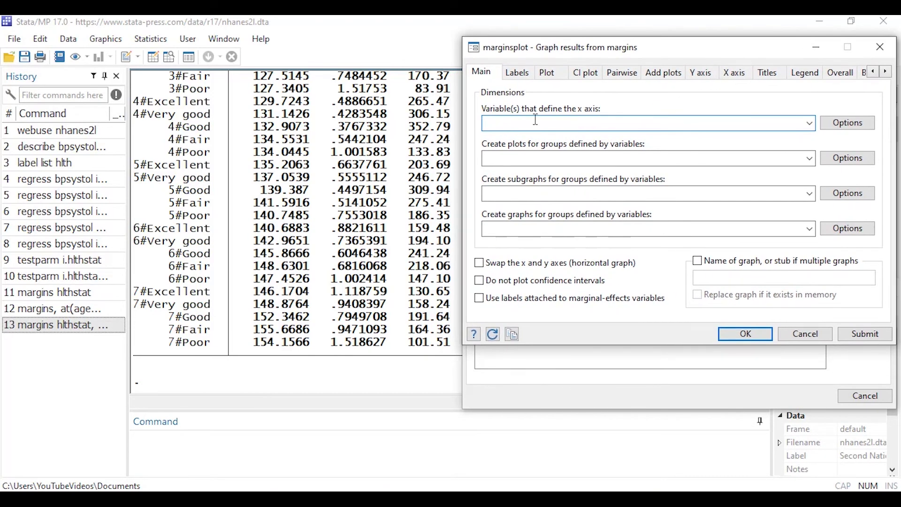
click(810, 123)
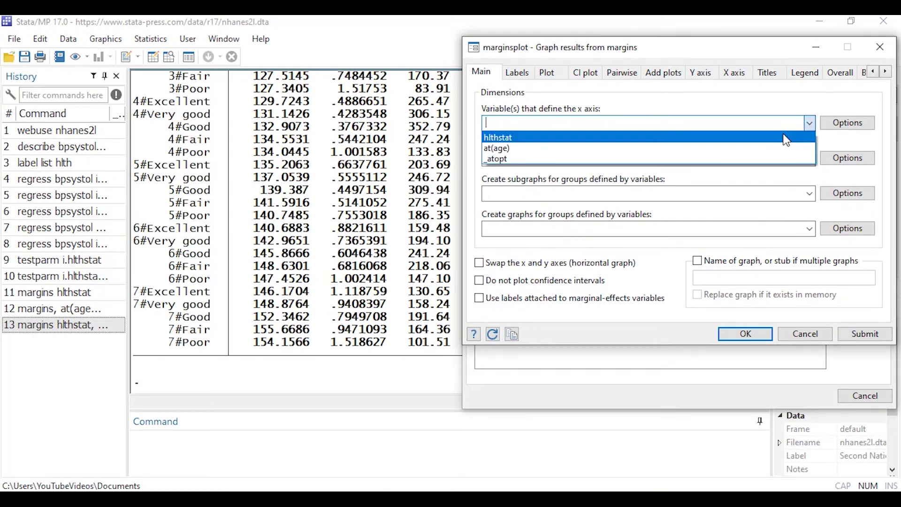
click(766, 149)
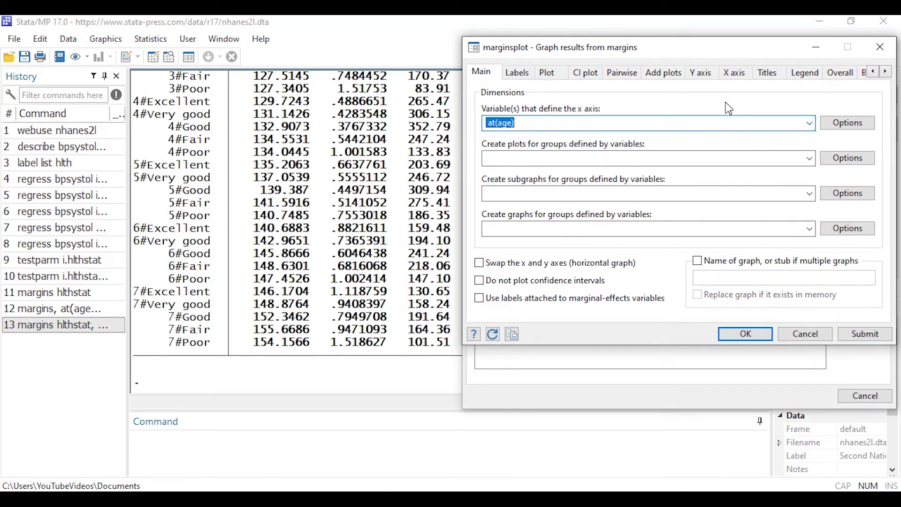
click(866, 334)
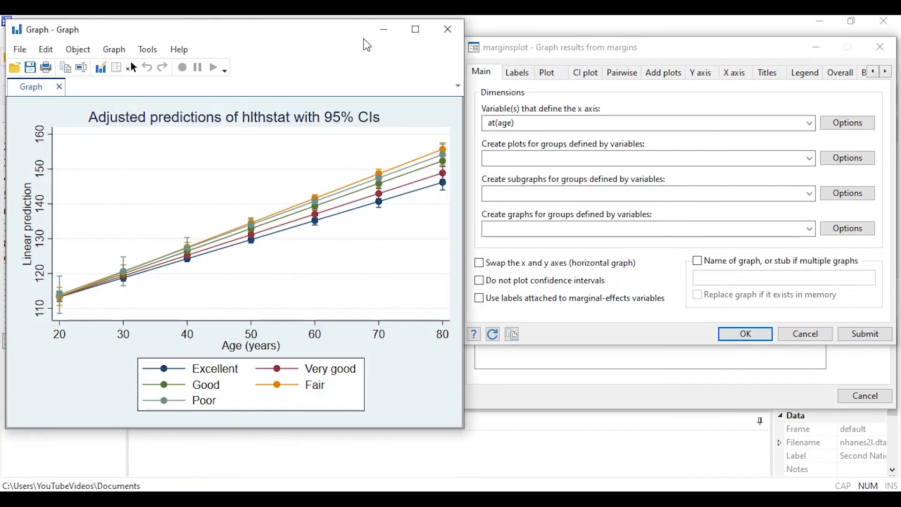
drag(344, 31, 344, 30)
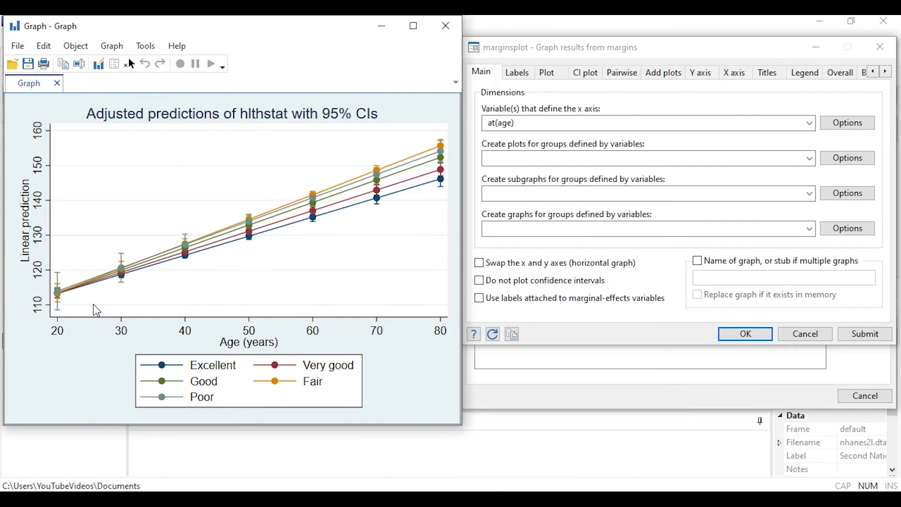
- Plot the margins against age with a separate subgraph for each hlthstat group
click(460, 209)
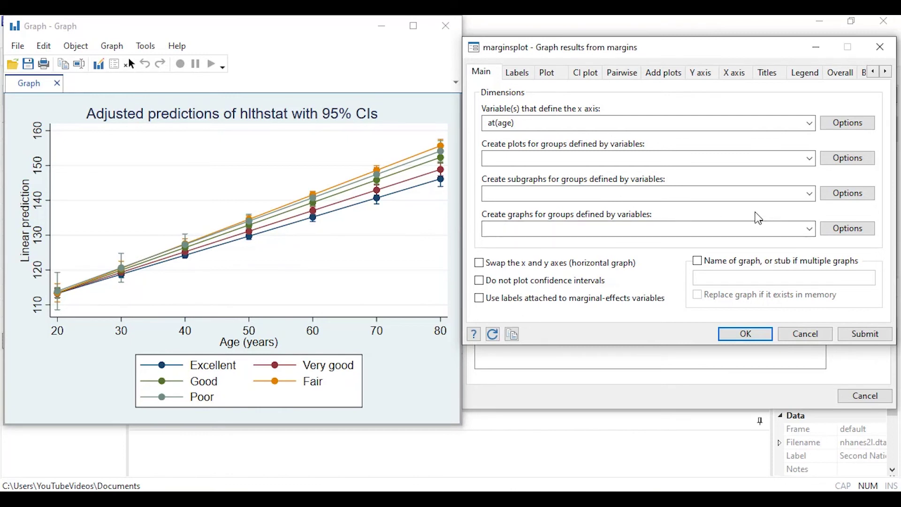
click(811, 194)
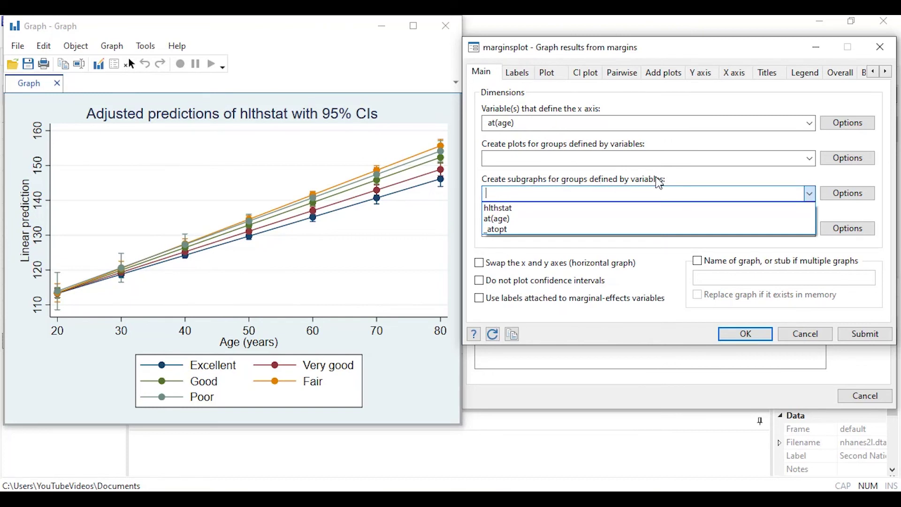
click(529, 208)
click(865, 334)
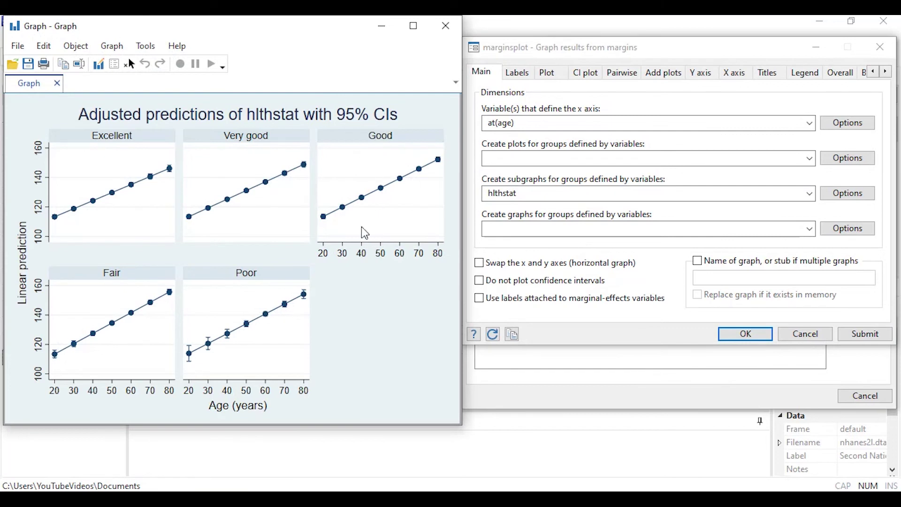
- Clear the subgraph grouping and plot the margins against age as separate graphs for groups defined by hlthstat
drag(613, 193, 455, 193)
key(Delete)
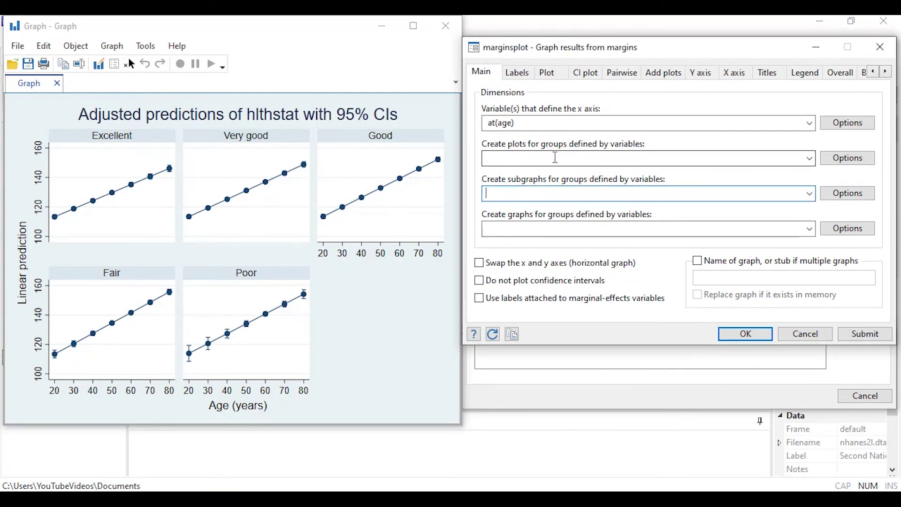
click(809, 230)
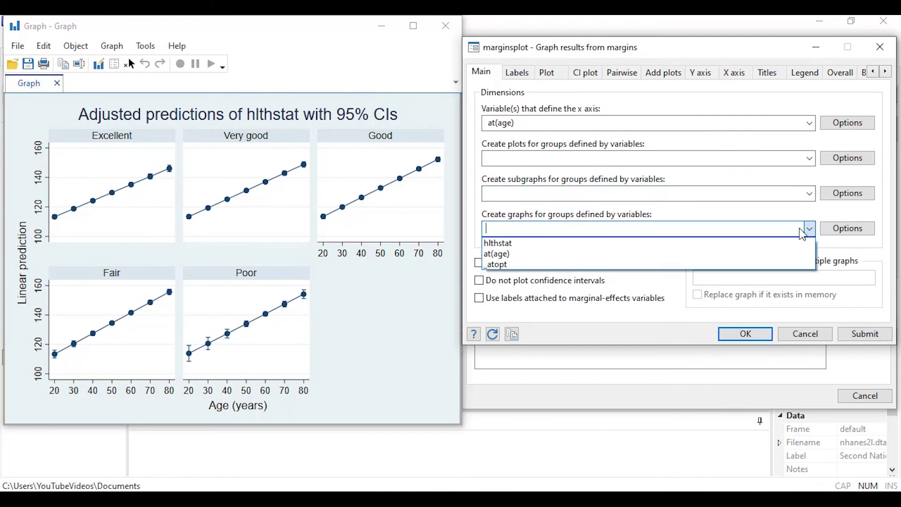
click(768, 244)
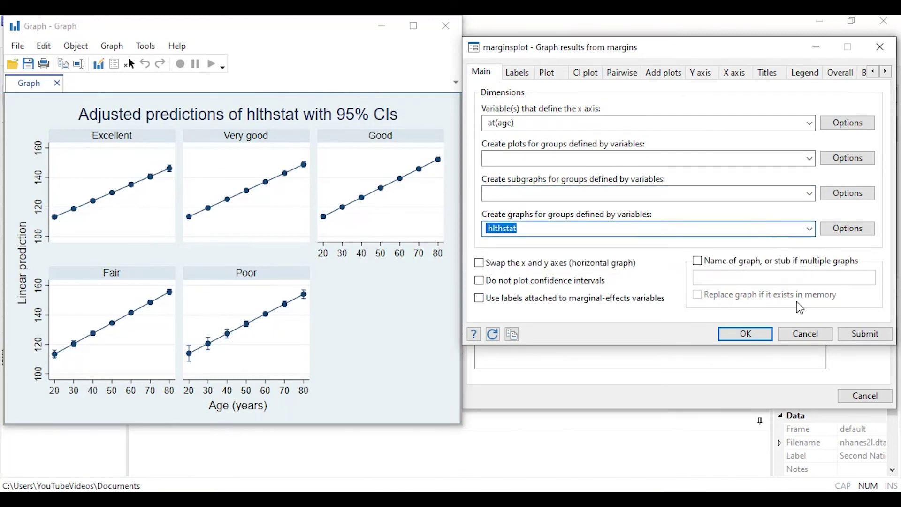
click(866, 336)
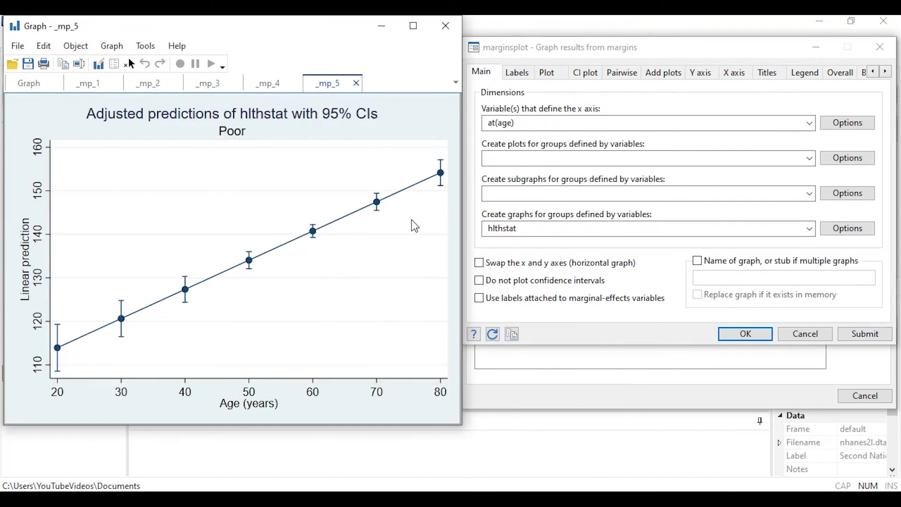
- Review the separate margins graphs _mp_1 through _mp_5 for the health status levels
click(93, 86)
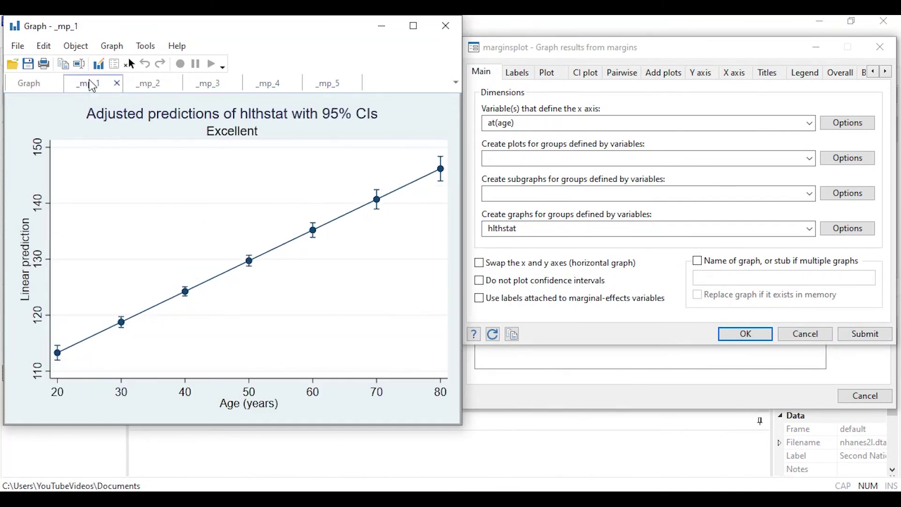
click(149, 84)
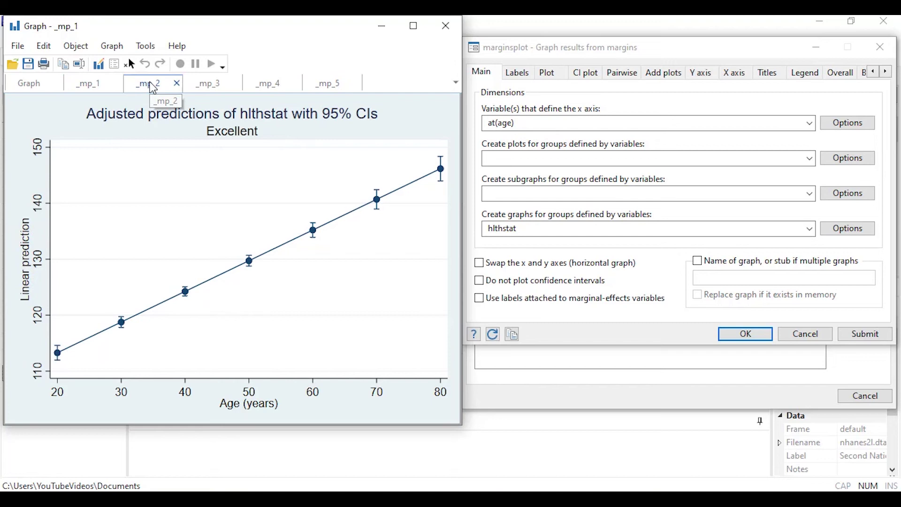
click(215, 84)
click(265, 85)
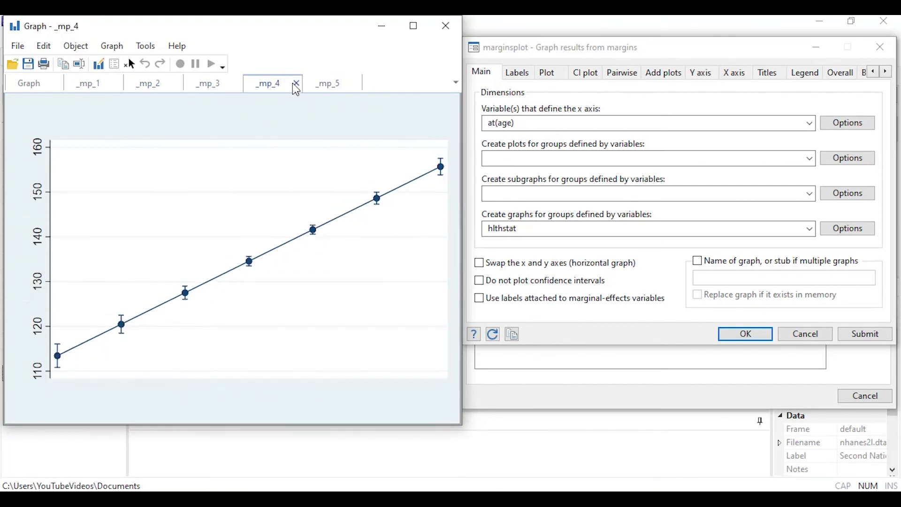
click(334, 87)
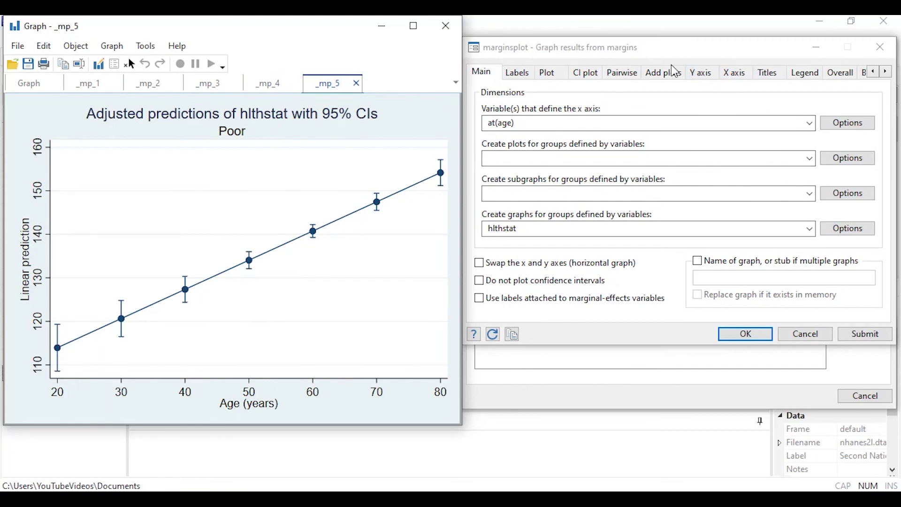
- Close the graph window, the marginsplot dialog and the Postestimation Selector
click(447, 28)
click(880, 49)
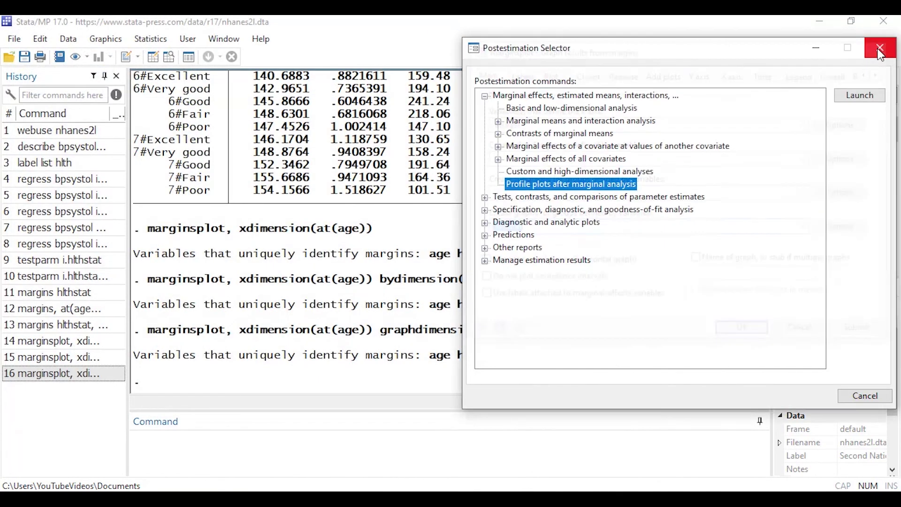
click(881, 50)
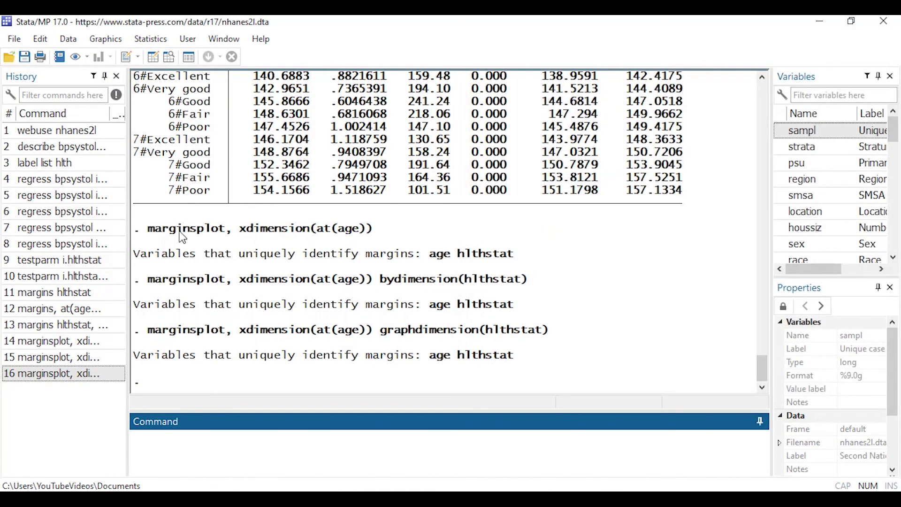
- Select all commands in the command history and send them to the Do-file Editor
click(43, 131)
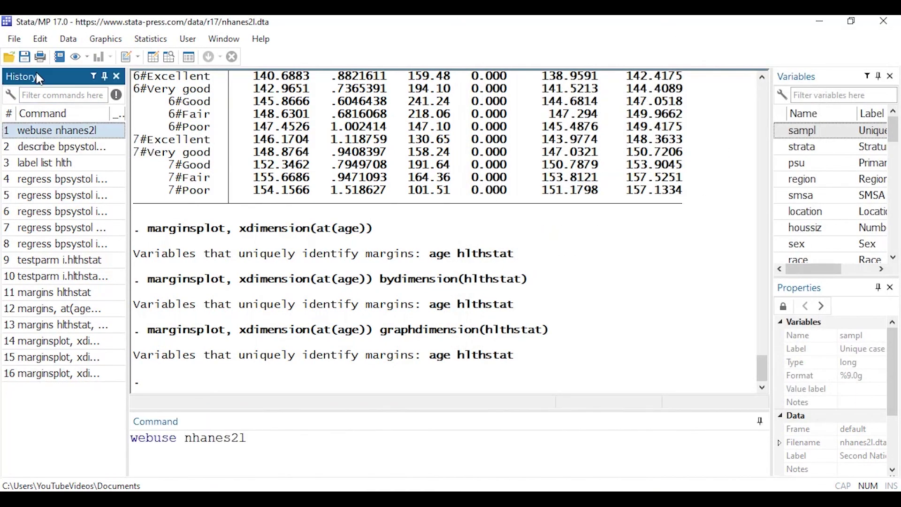
right_click(37, 132)
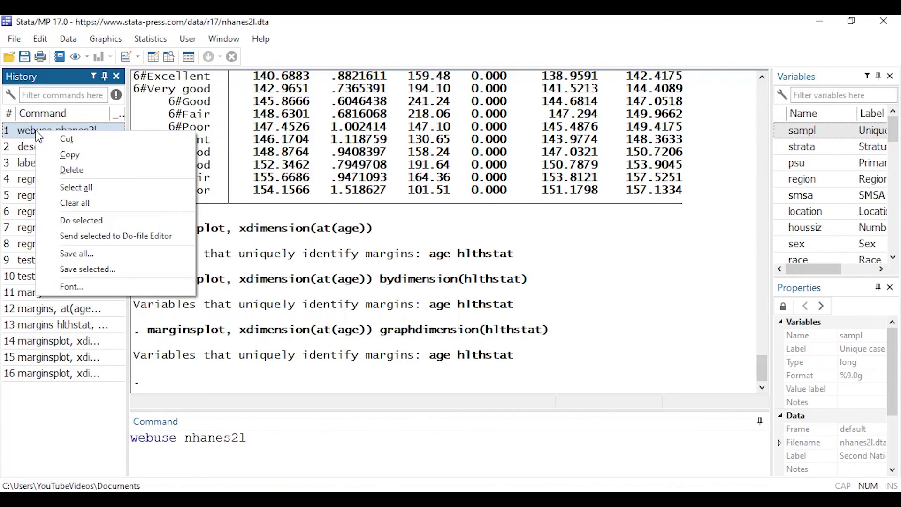
click(49, 187)
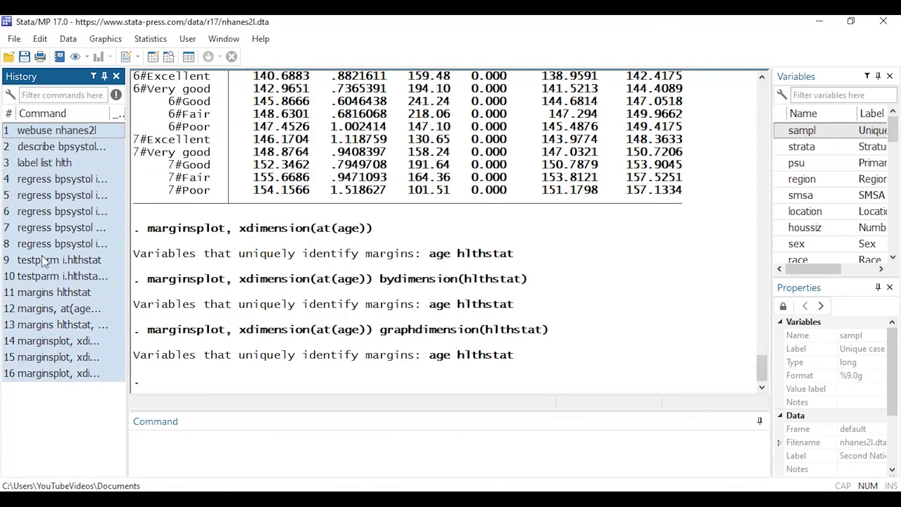
right_click(46, 218)
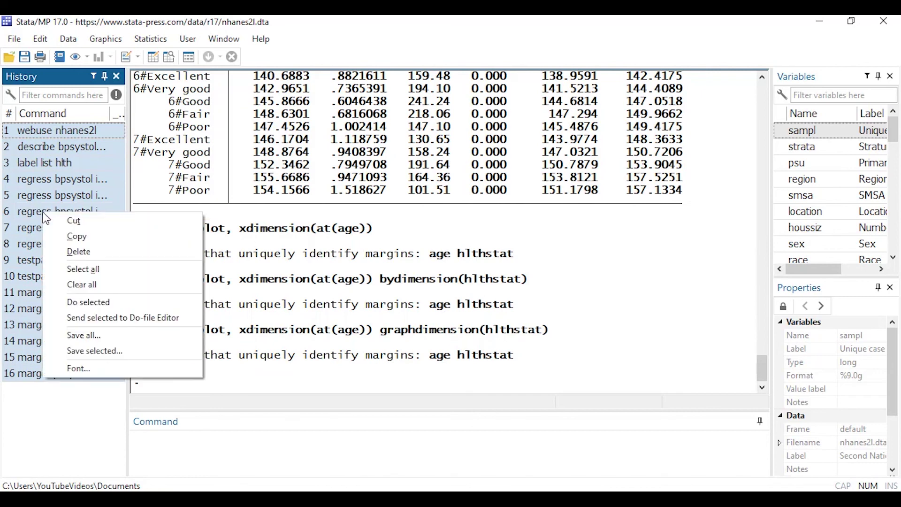
click(65, 321)
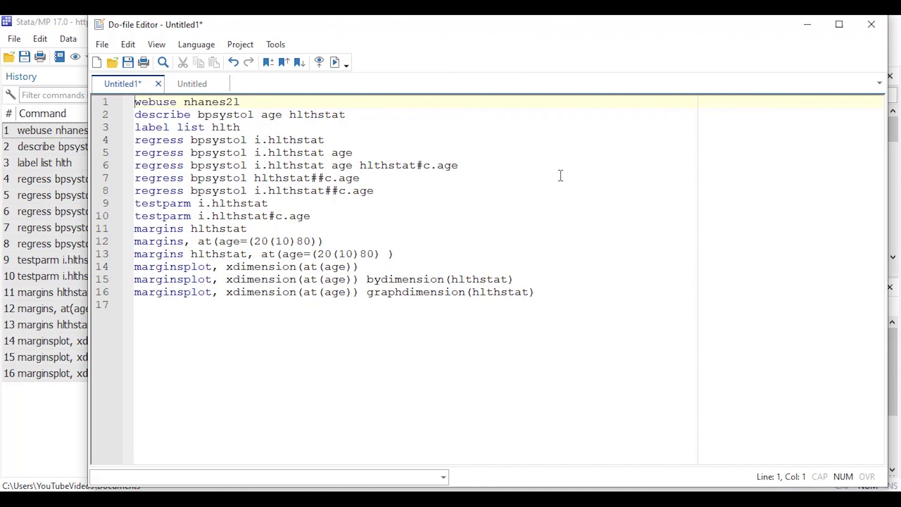
- Examine the margins and marginsplot commands on lines 12 to 16 of the do-file
drag(369, 281, 519, 279)
click(364, 281)
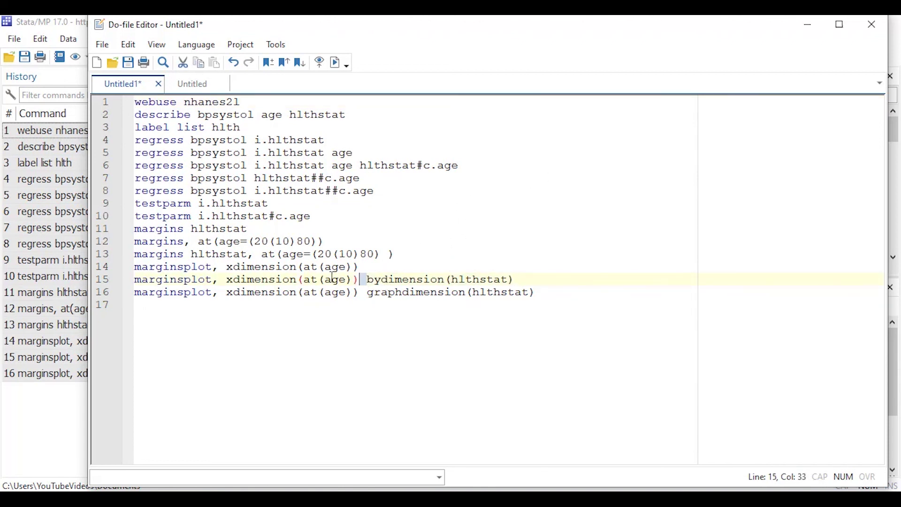
drag(333, 278, 407, 247)
click(258, 257)
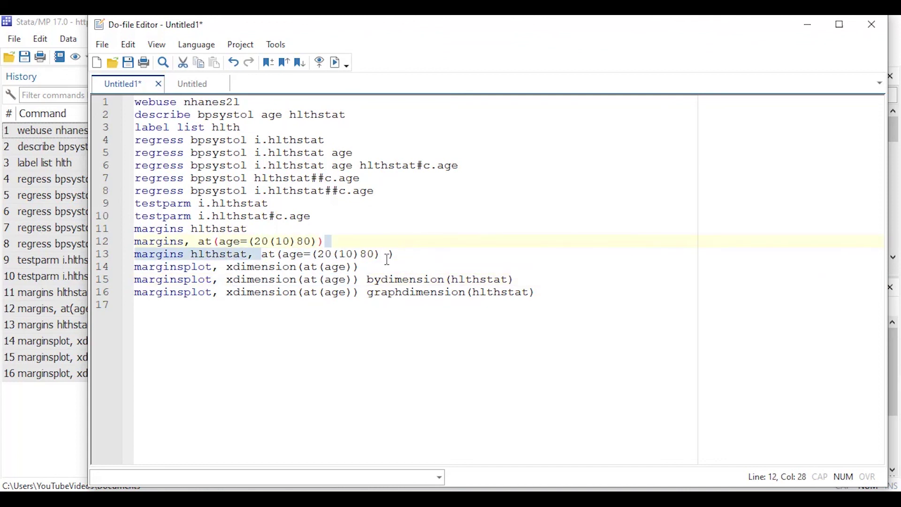
click(404, 254)
click(289, 309)
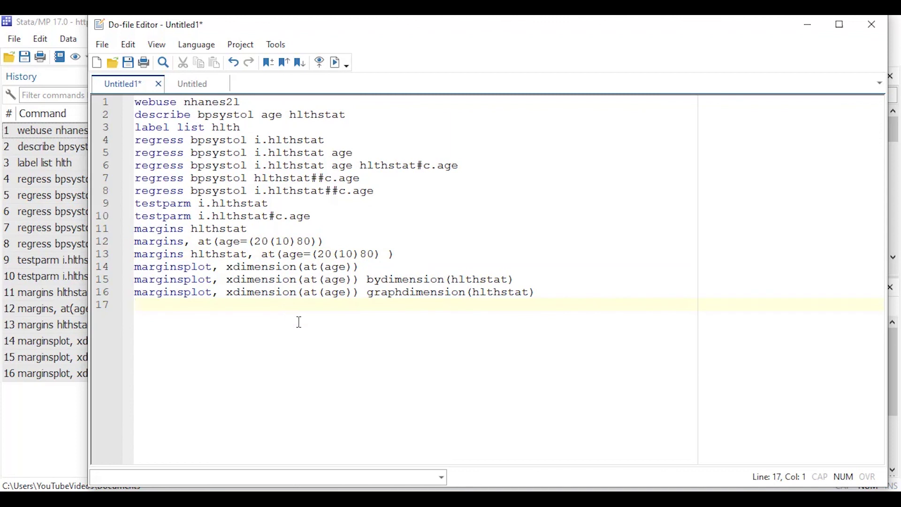